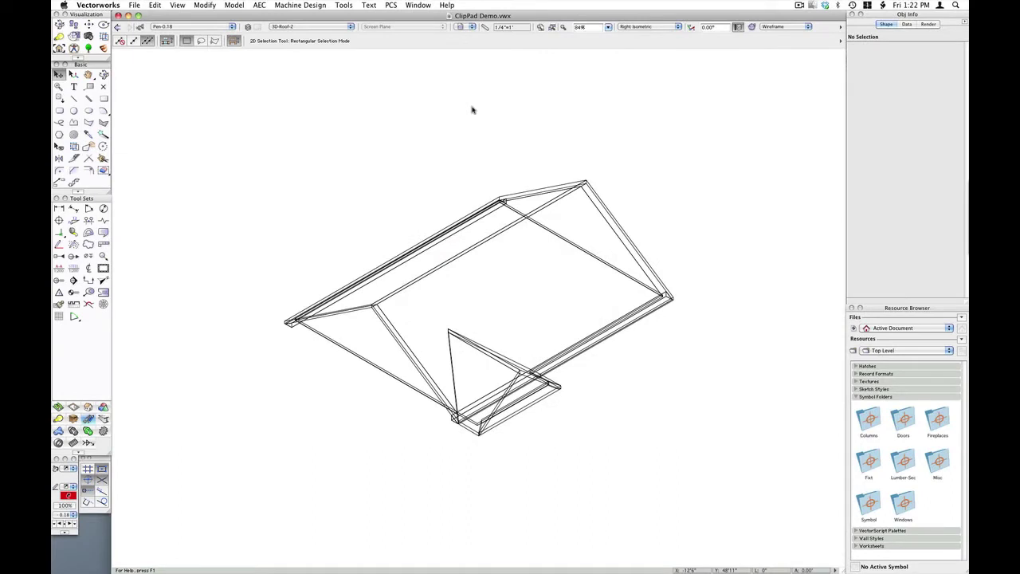
Step: Cut the main roof from the drawing into a new ClipPad clipping named Clipping-1
left_click(157, 5)
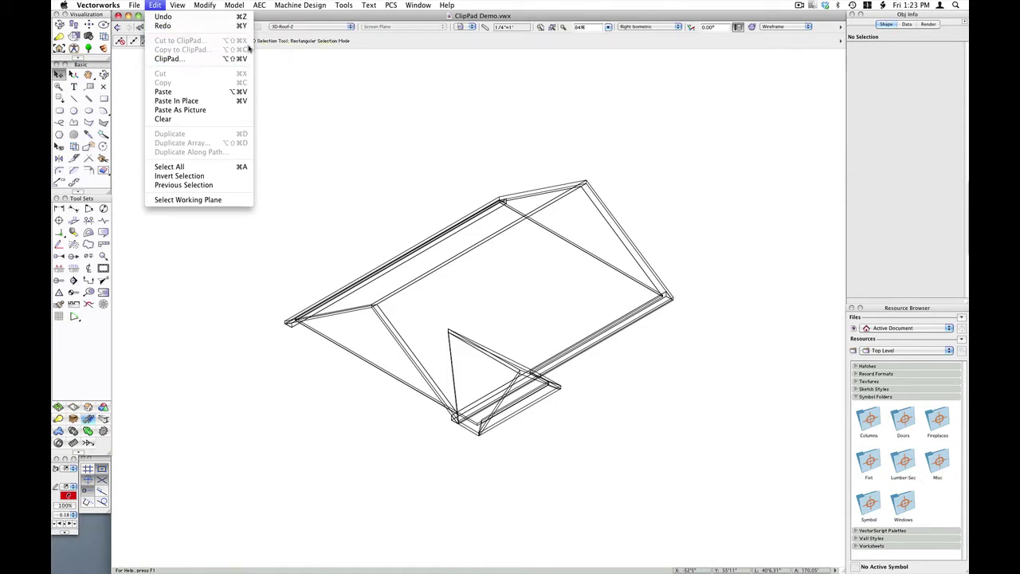
left_click(341, 109)
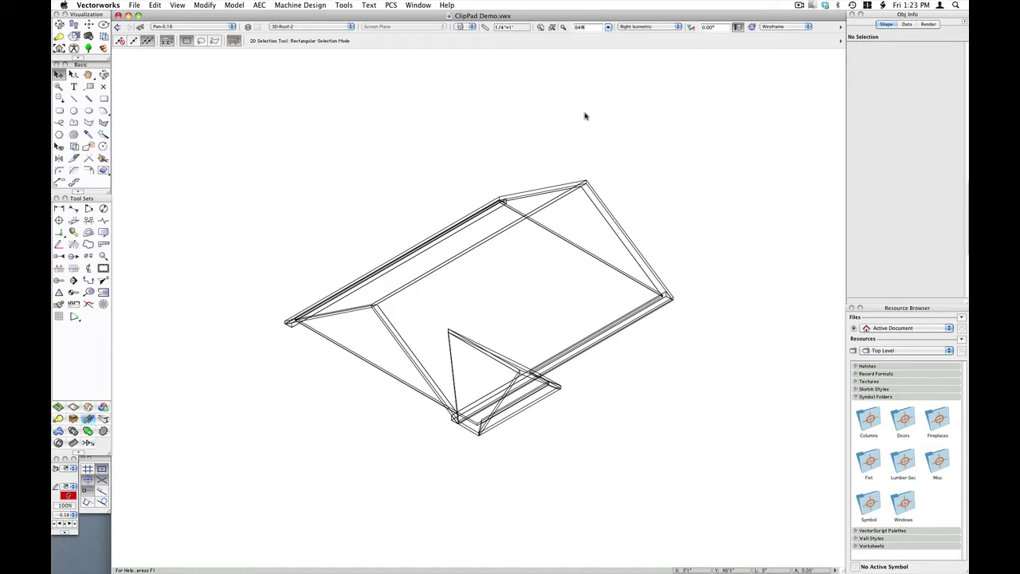
left_click(617, 217)
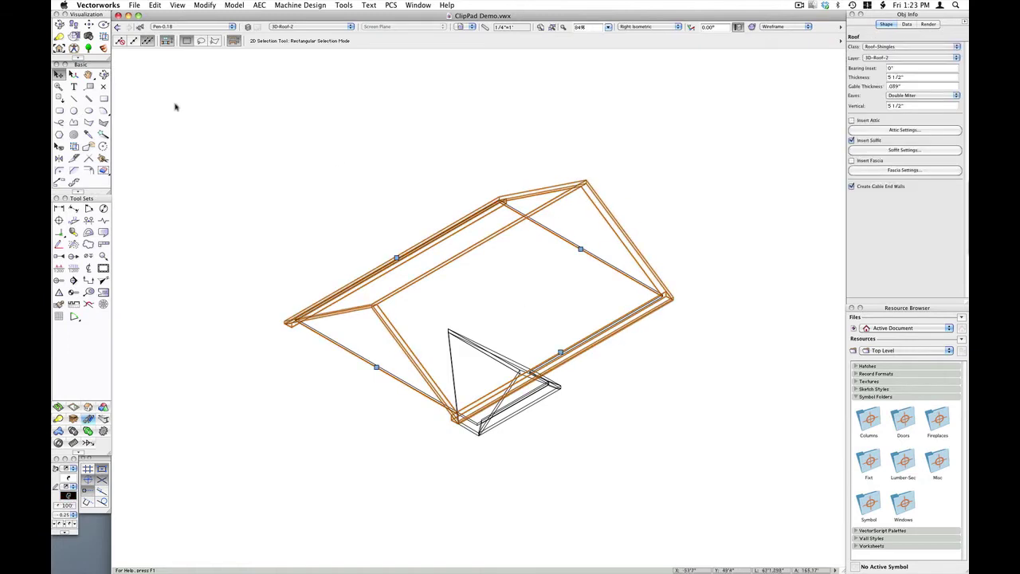
left_click(175, 7)
mouse_move(162, 4)
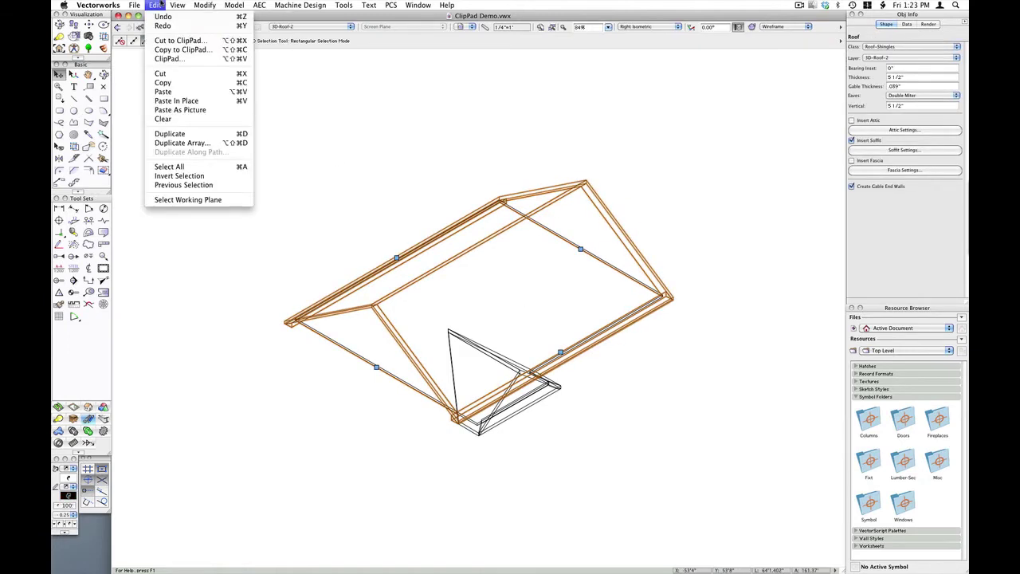
left_click(180, 40)
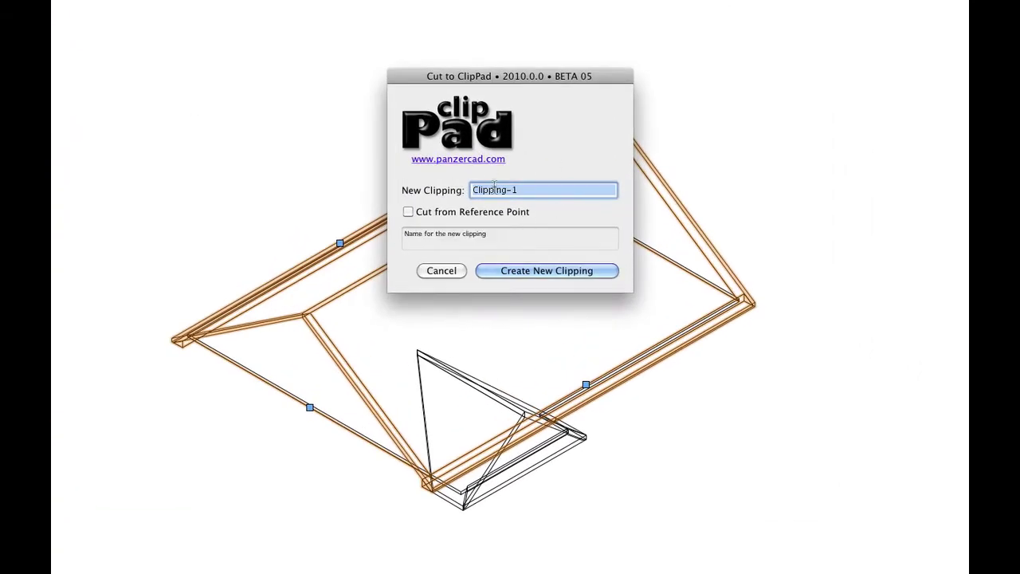
left_click(523, 189)
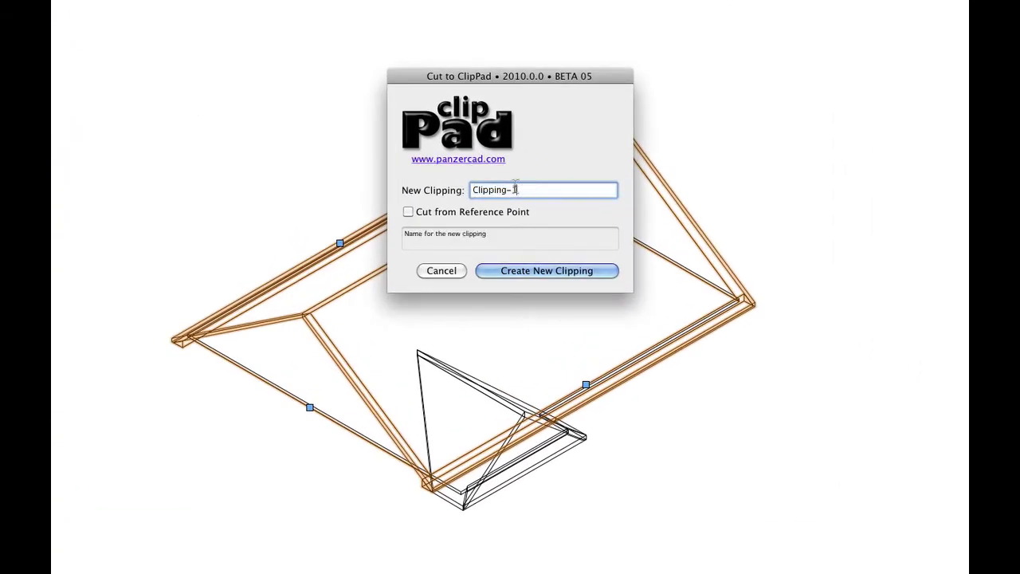
left_click(523, 278)
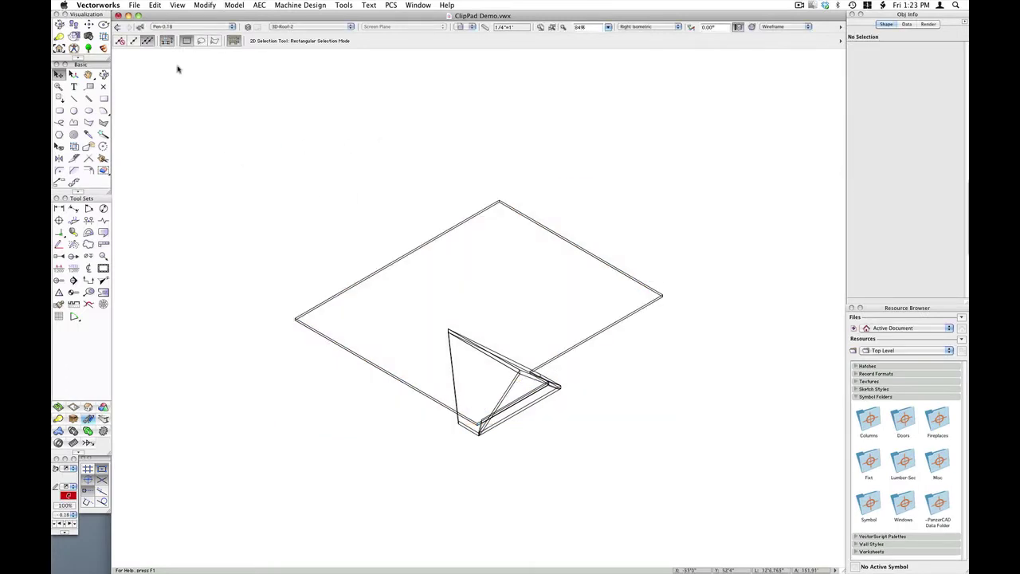
left_click(155, 5)
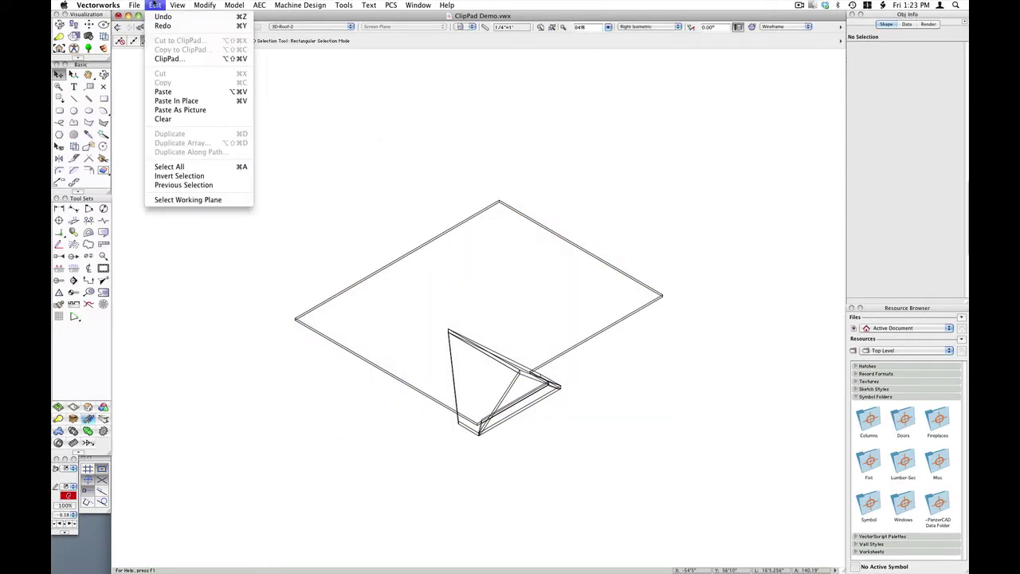
Step: Paste Clipping-1 back into the drawing with Paste In Place enabled
left_click(173, 61)
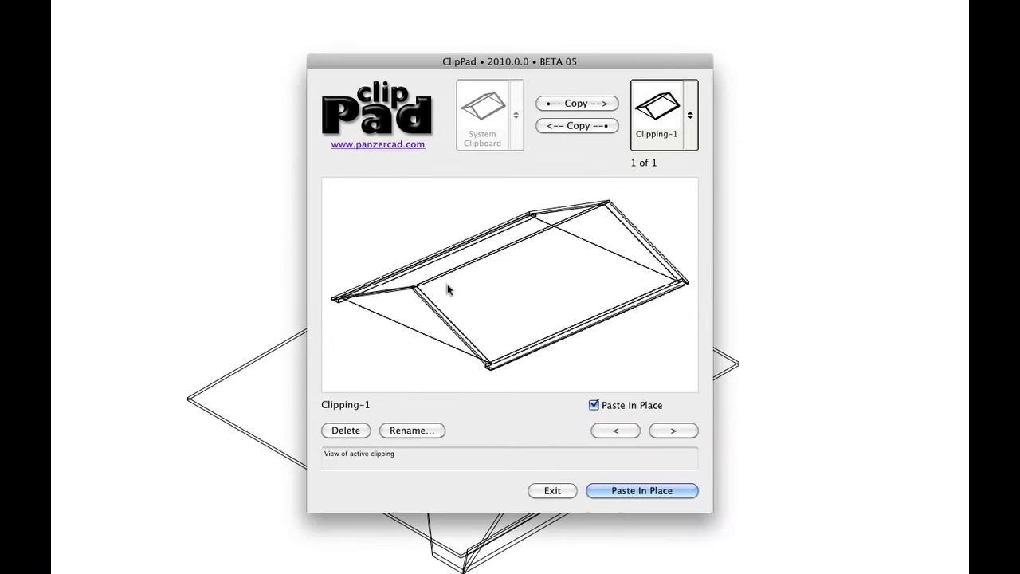
left_click(671, 131)
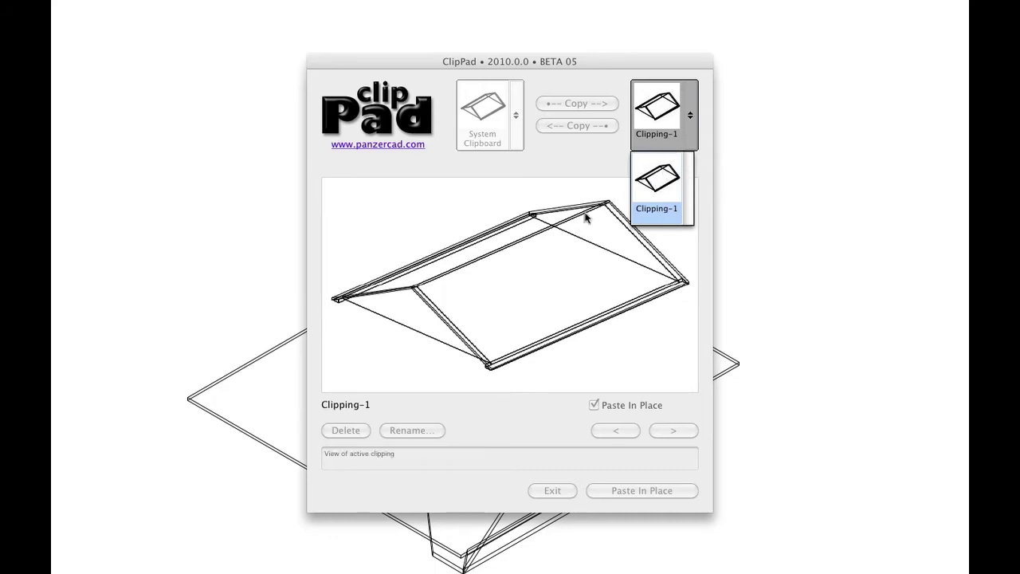
left_click(661, 204)
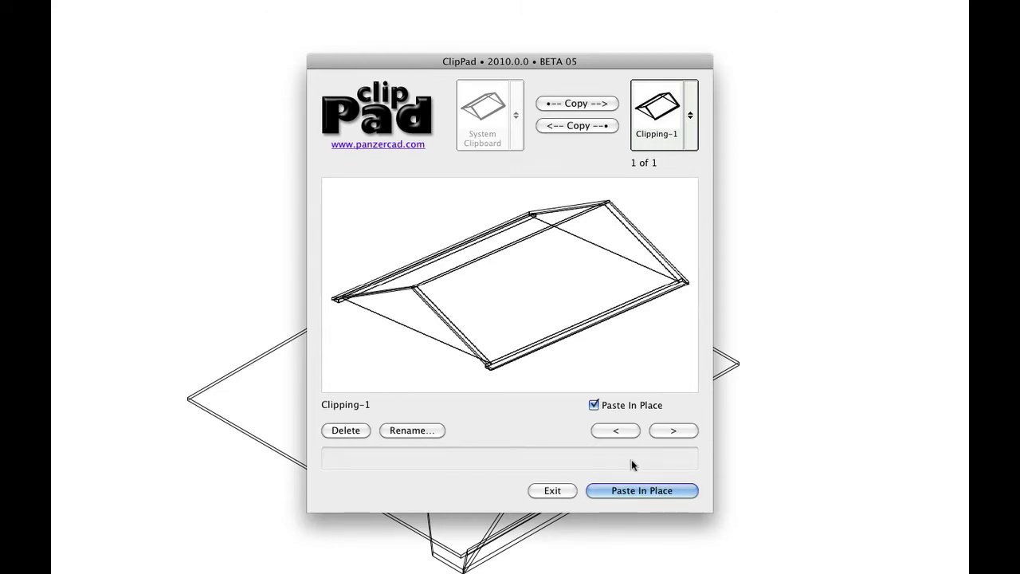
left_click(633, 405)
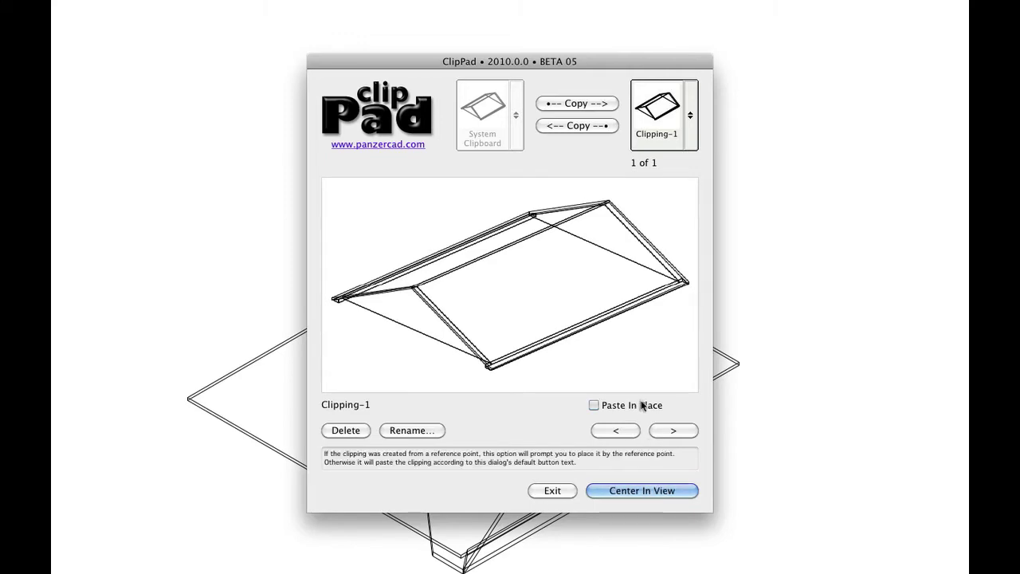
left_click(642, 405)
left_click(639, 490)
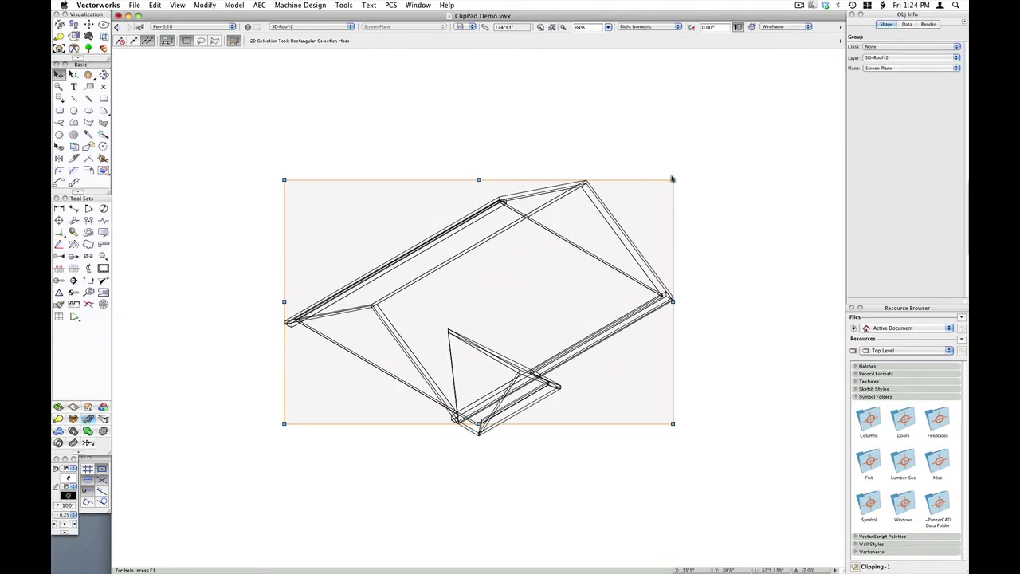
Step: Cut the gable roof and fascia to a 'small roof' clipping, referenced at the eave corner endpoint
left_click(681, 111)
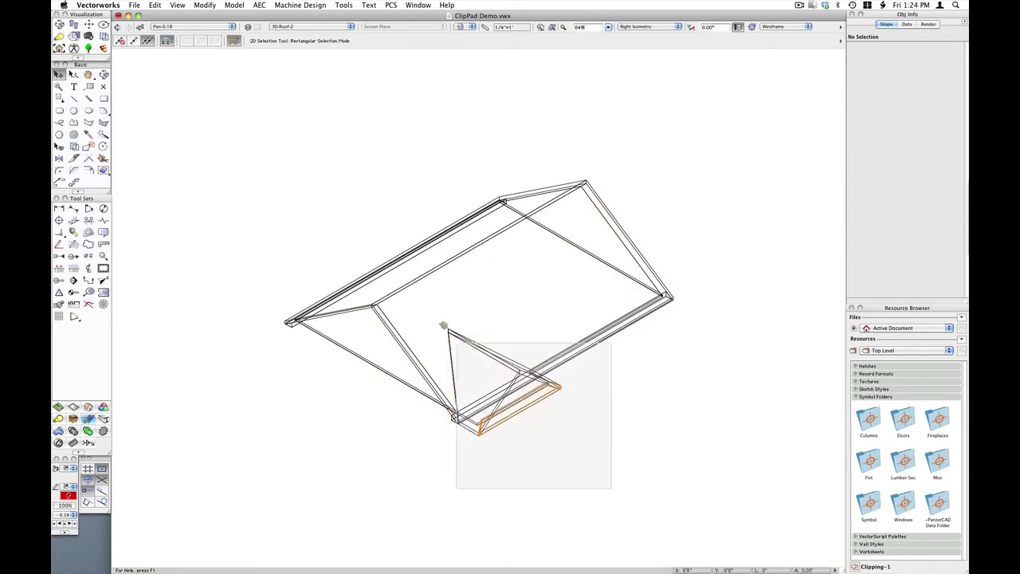
left_click_drag(443, 325, 407, 282)
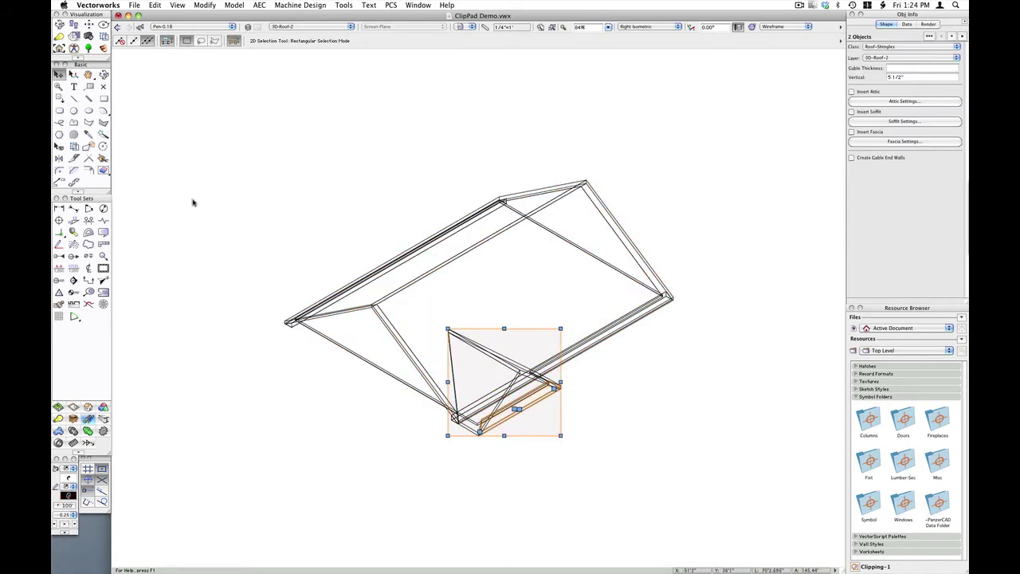
left_click(153, 5)
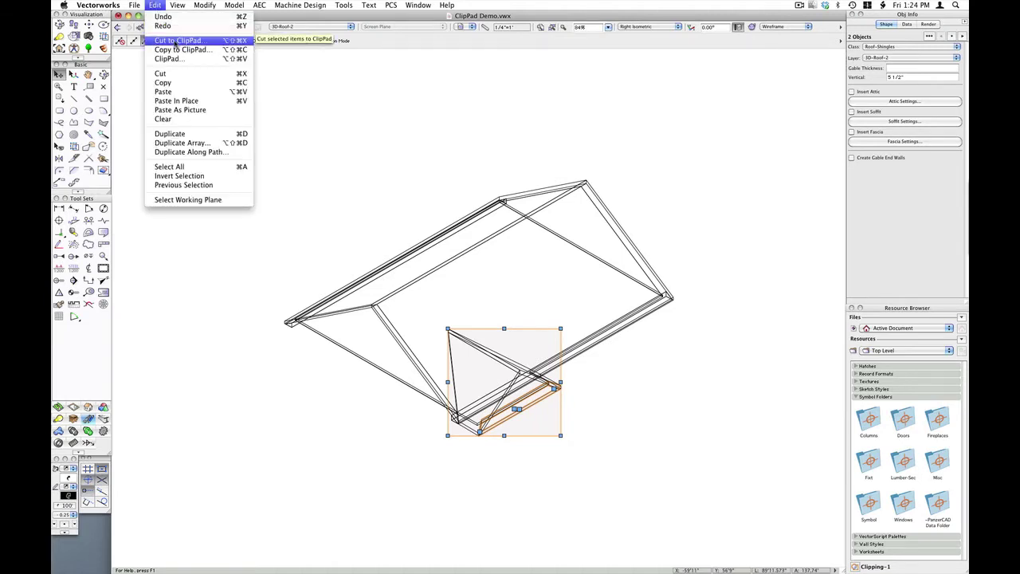
left_click(176, 41)
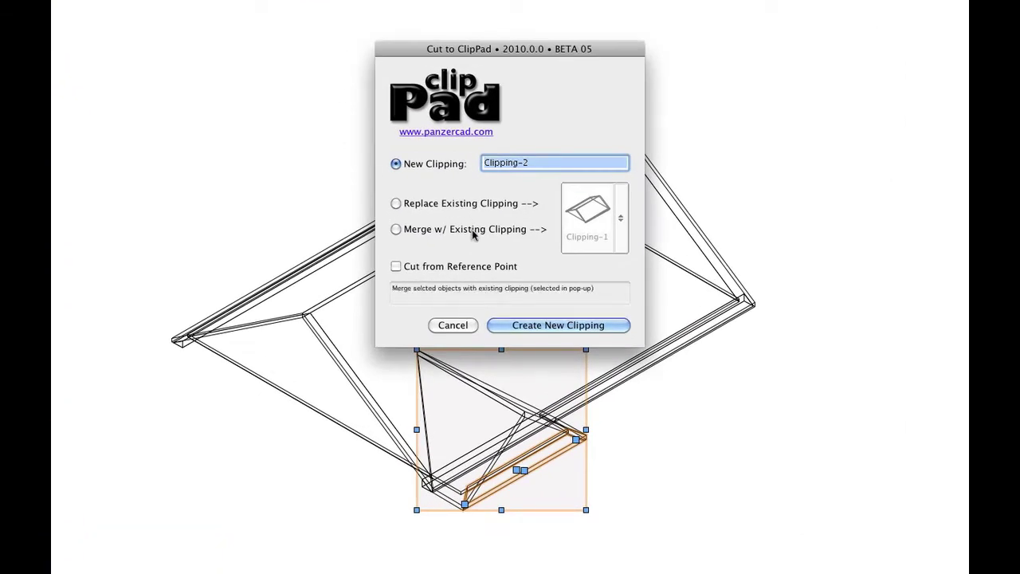
left_click(447, 266)
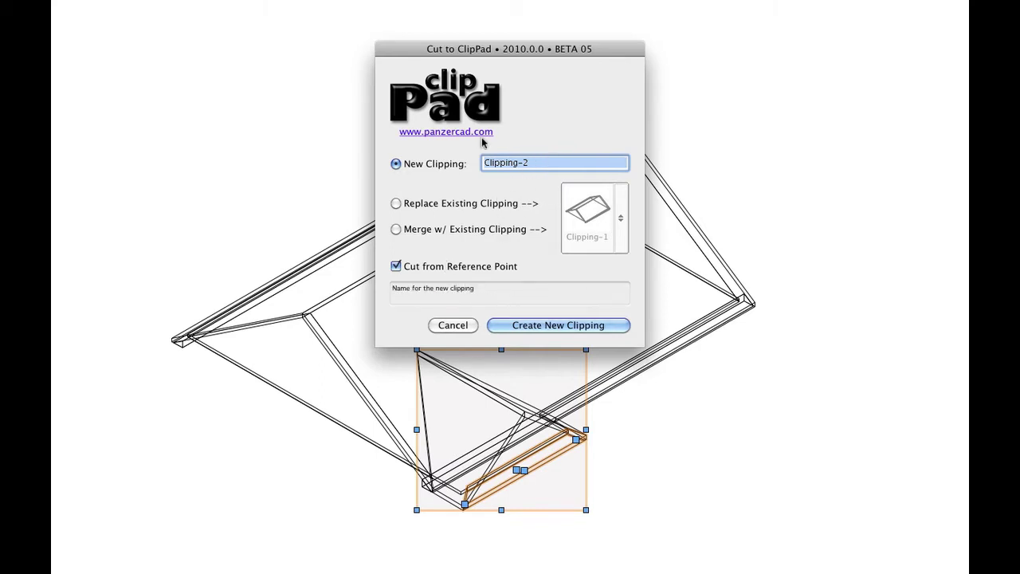
type("small")
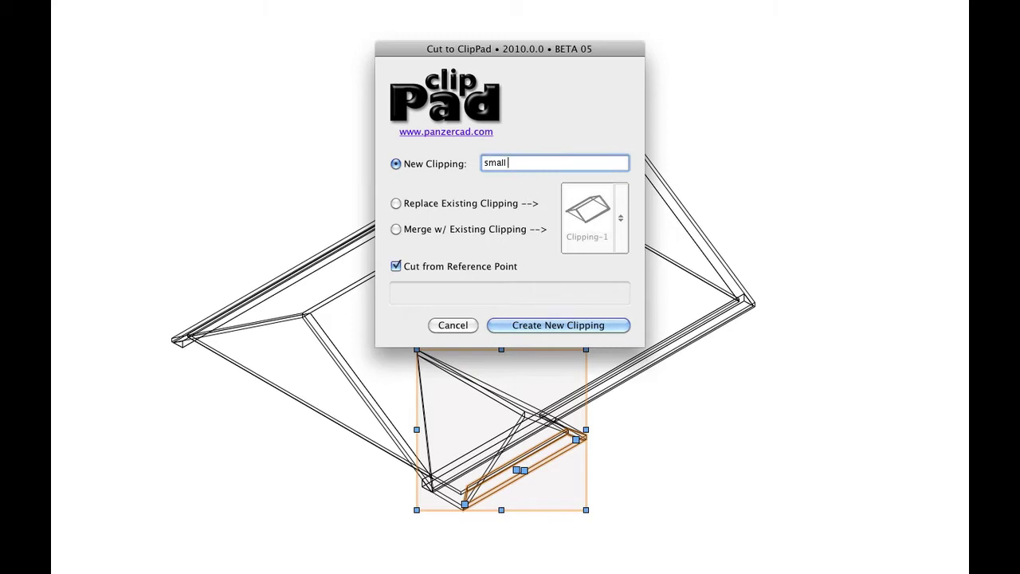
type(" roof")
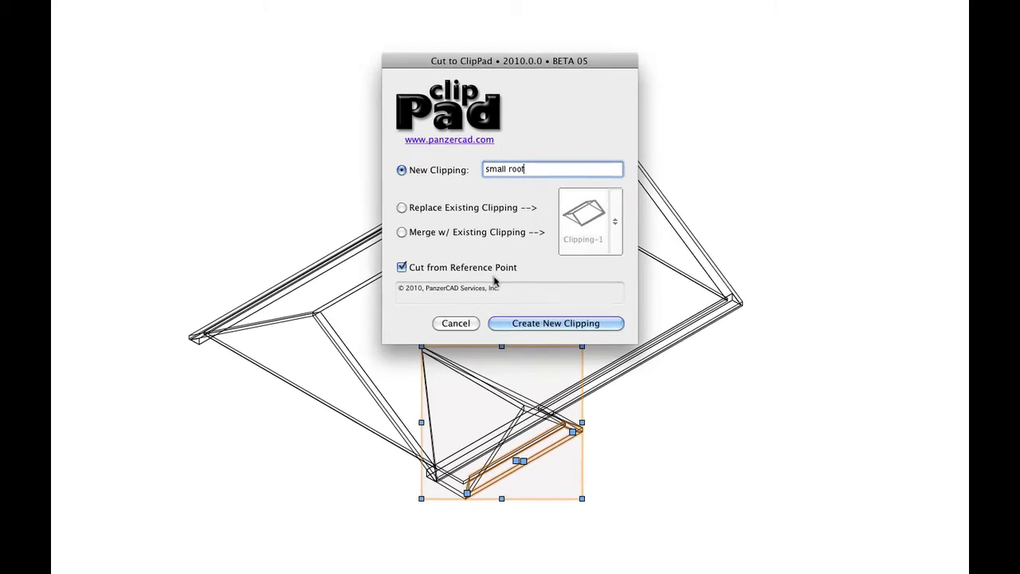
left_click(550, 323)
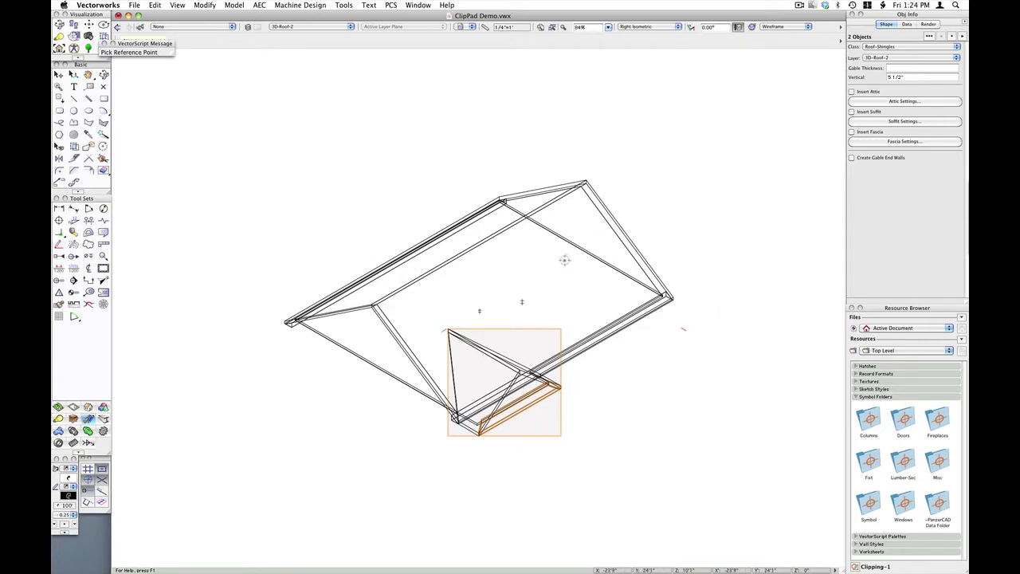
scroll(274, 319, "up", 5)
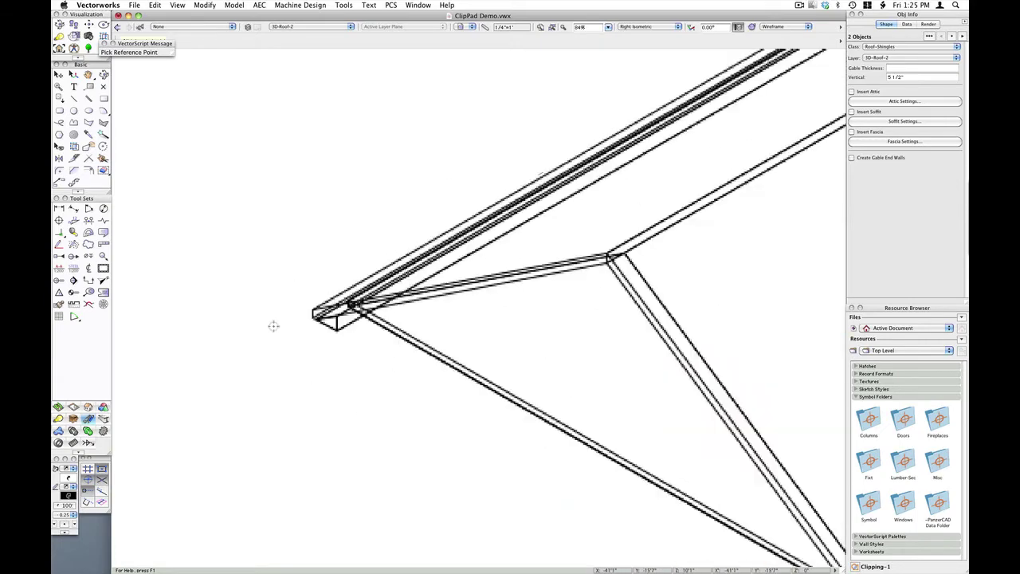
scroll(311, 300, "up", 2)
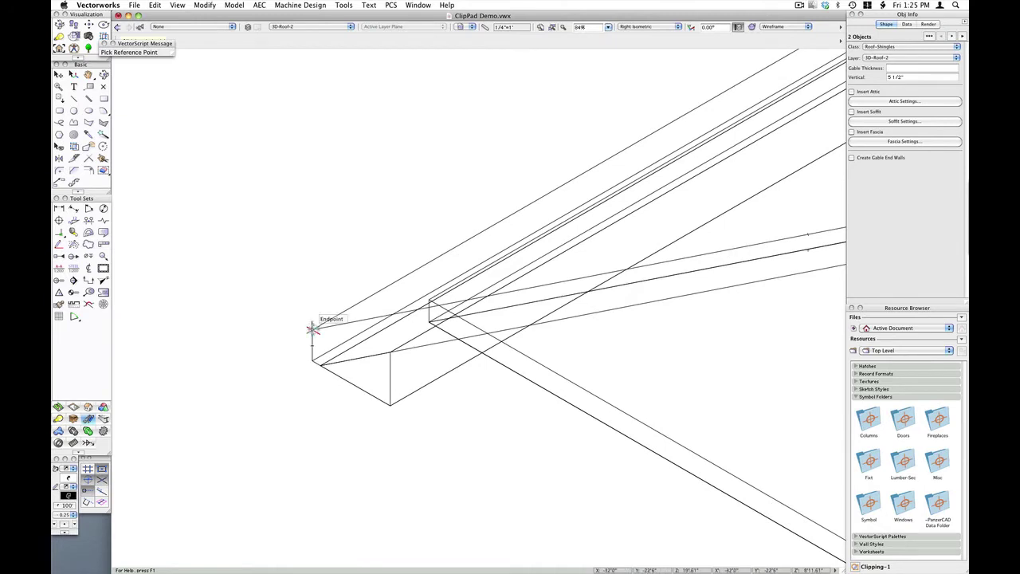
left_click(312, 330)
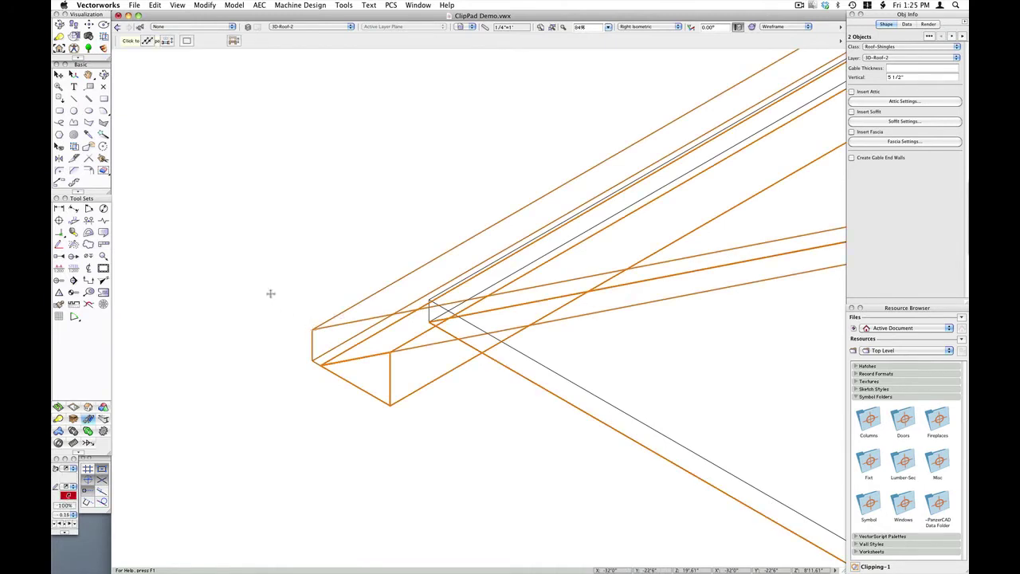
Step: Open ClipPad with the small roof clipping and leave Paste By Ref. Point enabled
scroll(202, 173, "down", 7)
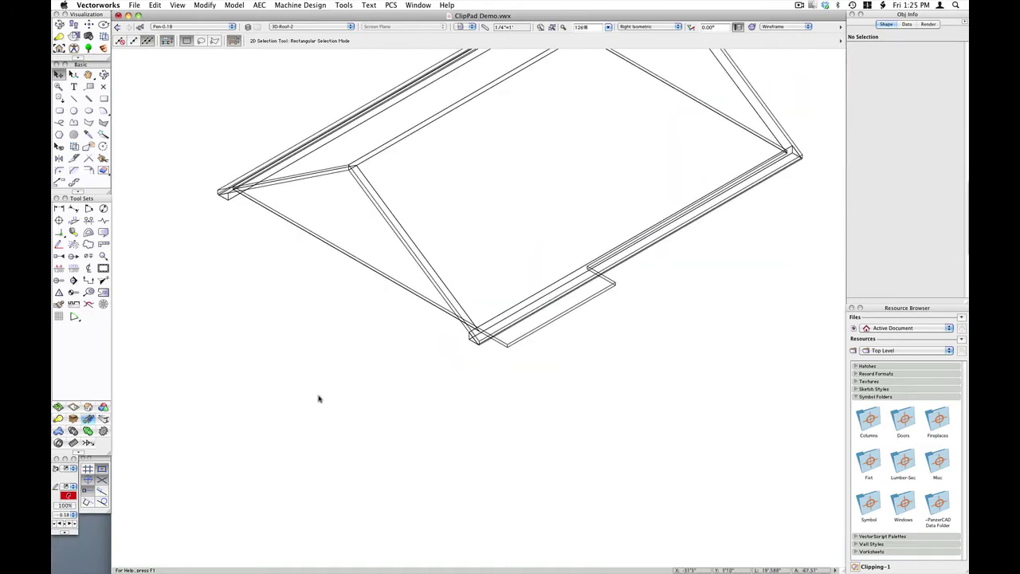
left_click(156, 5)
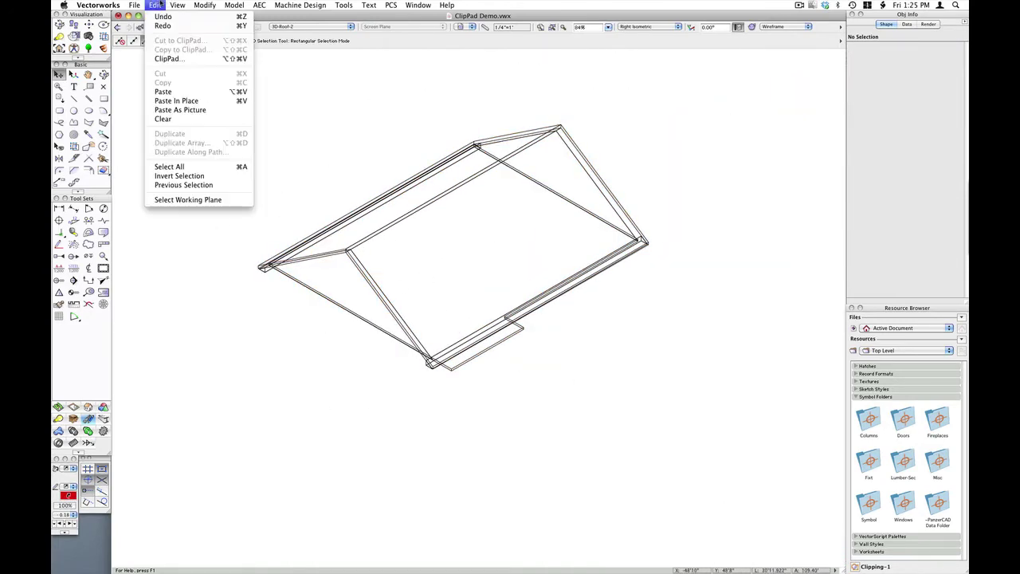
left_click(163, 58)
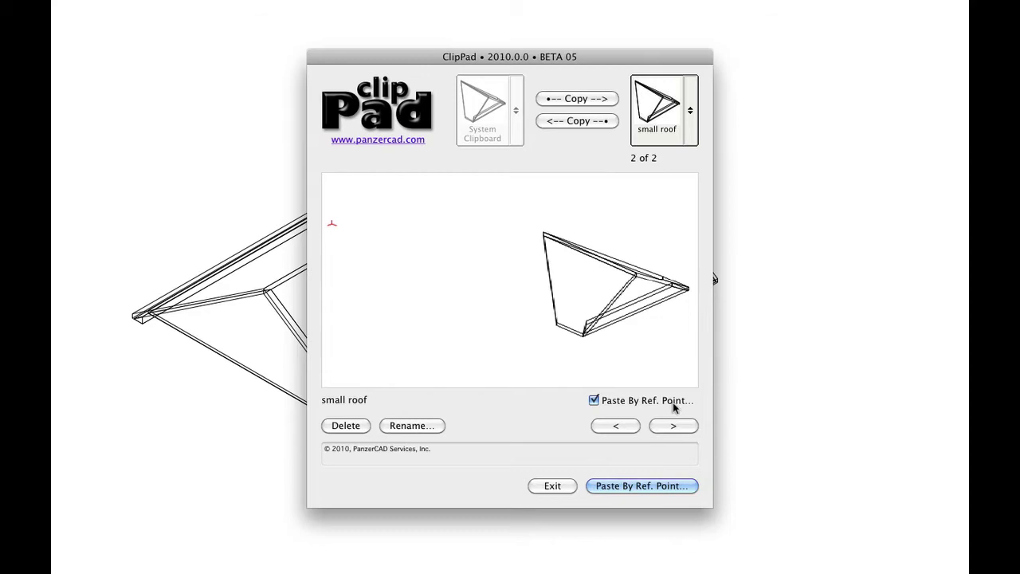
left_click(620, 404)
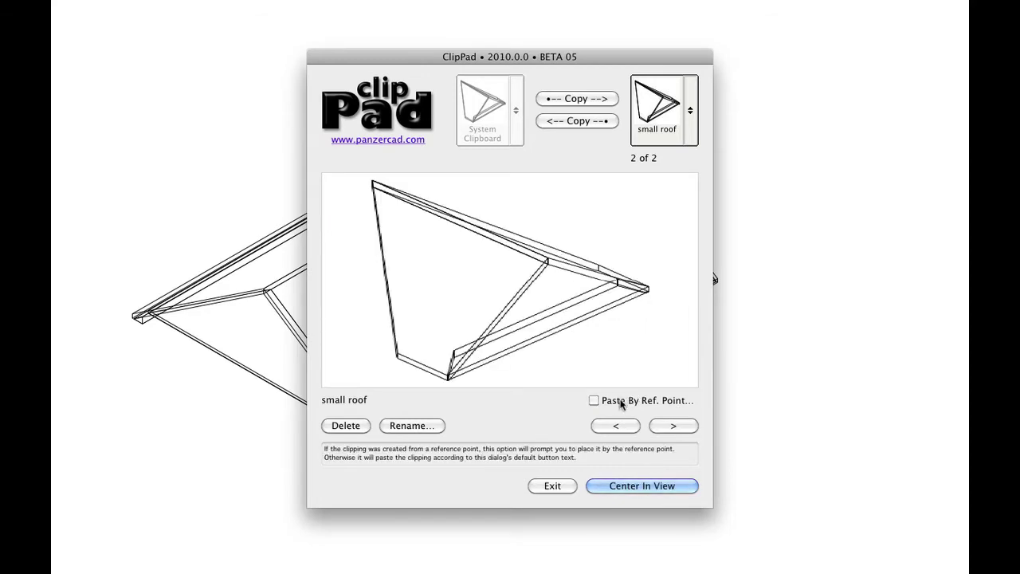
left_click(620, 403)
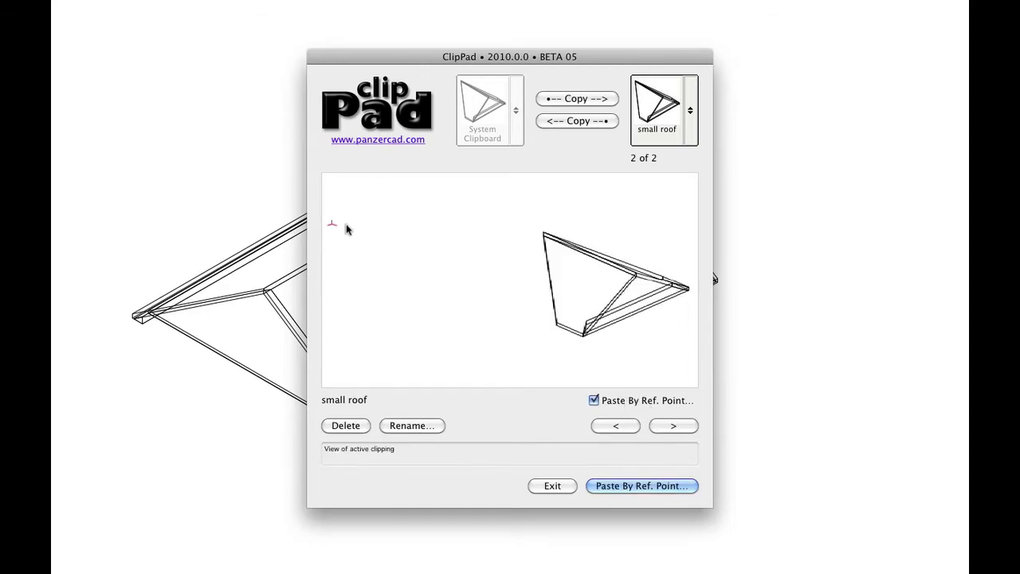
left_click(641, 401)
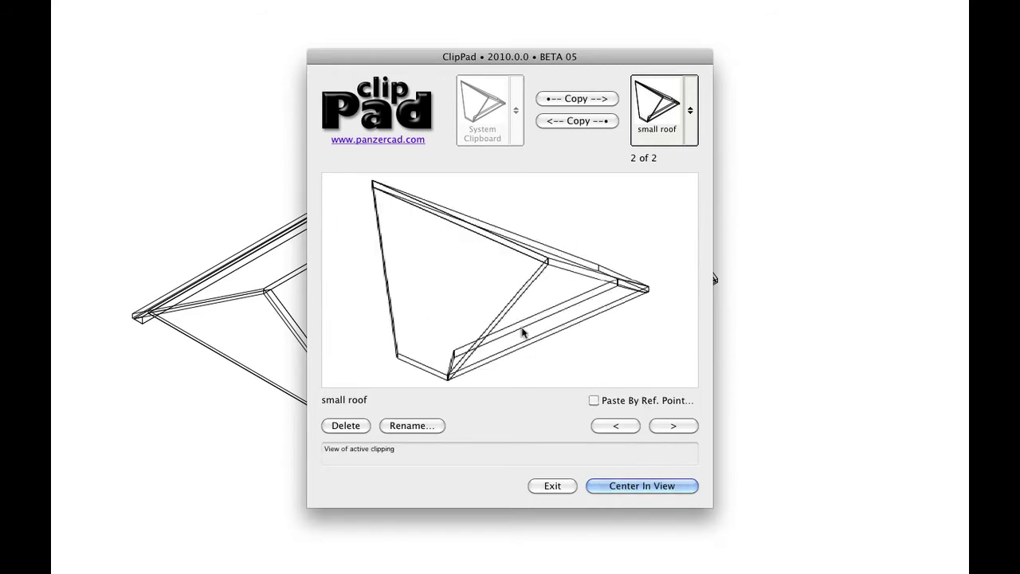
left_click(630, 403)
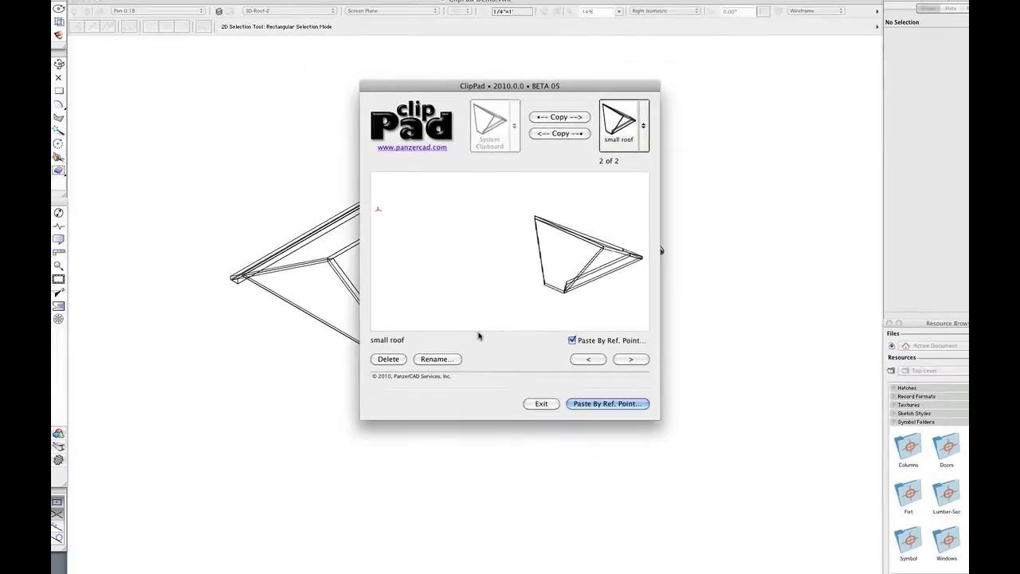
Step: Paste the small roof by reference point at the main roof's corner endpoint
left_click(590, 381)
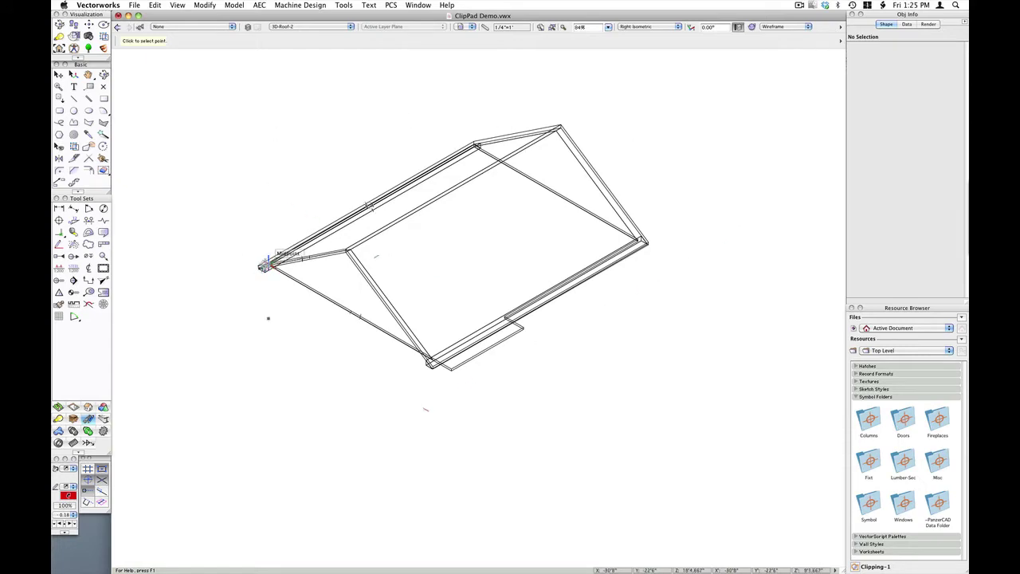
scroll(255, 267, "up", 3)
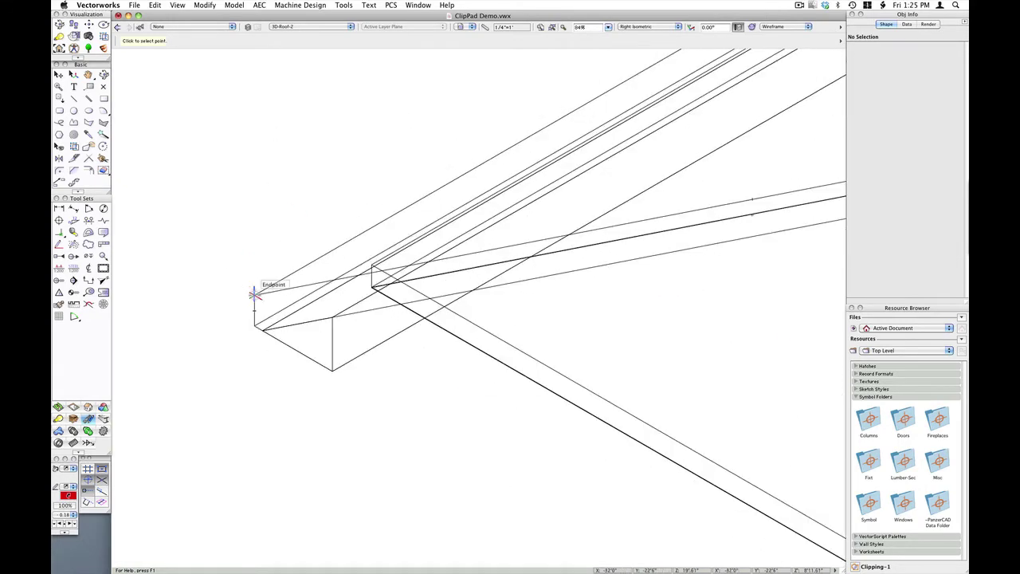
left_click(253, 294)
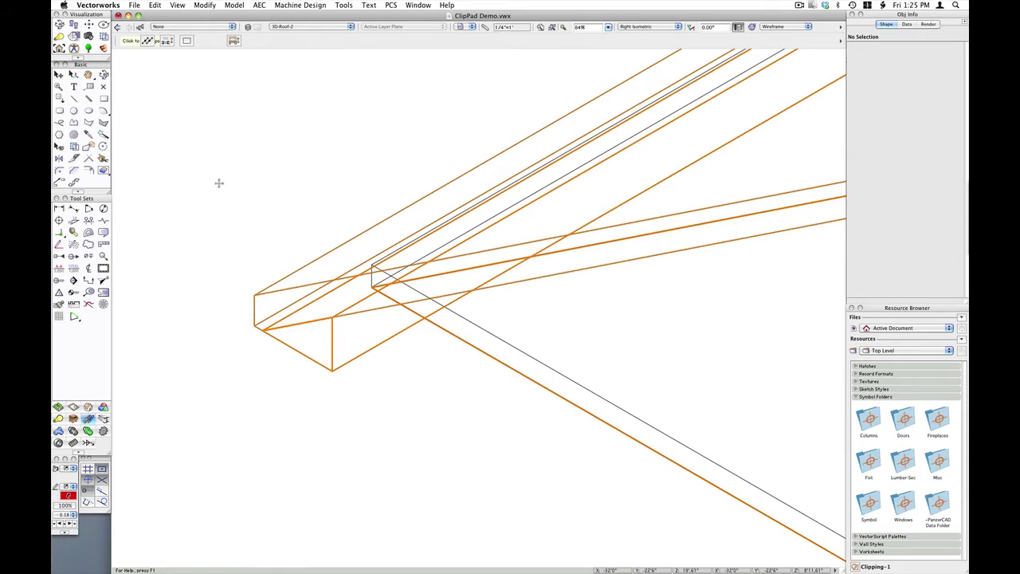
scroll(220, 183, "down", 5)
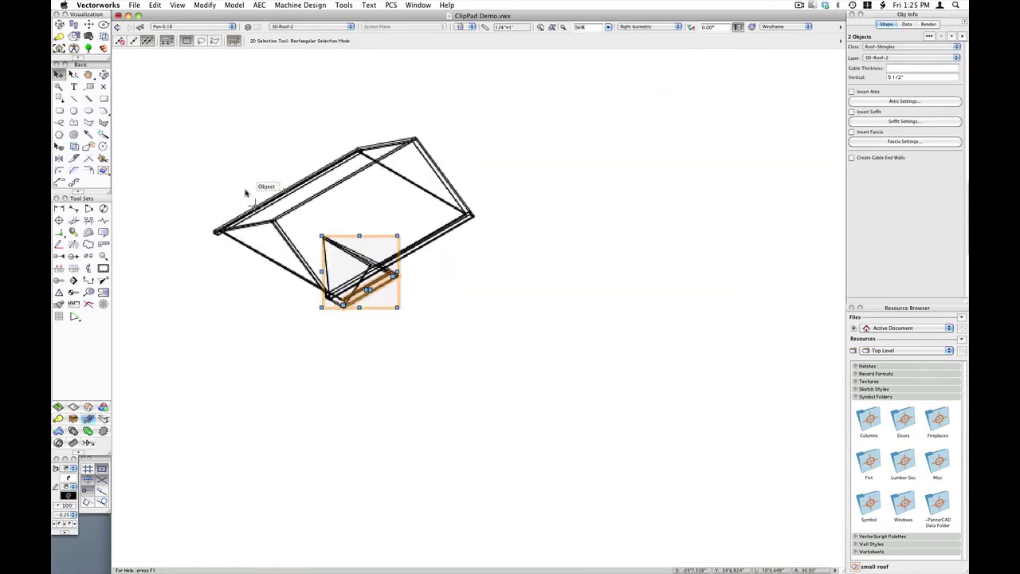
scroll(246, 192, "up", 2)
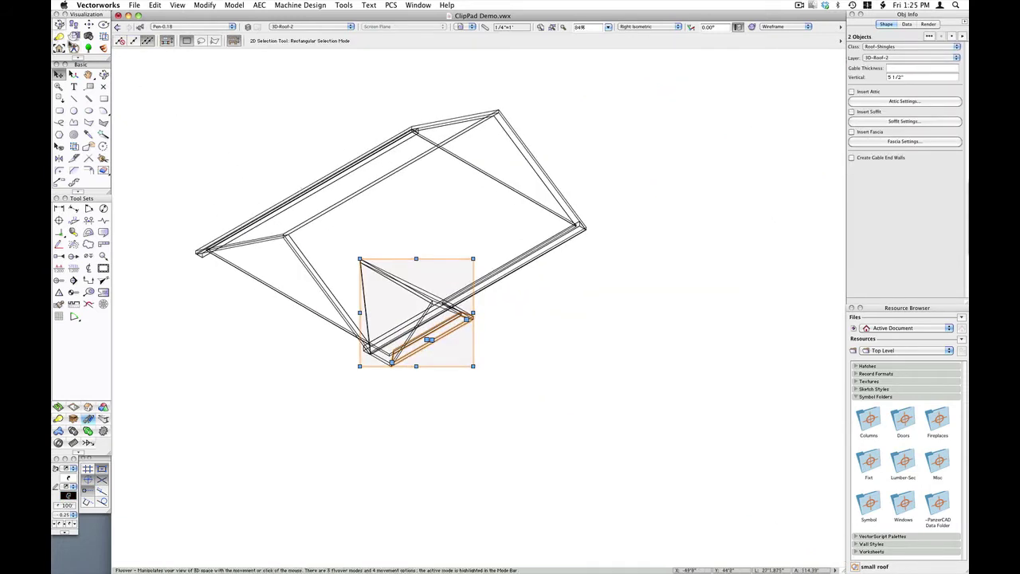
left_click(235, 128)
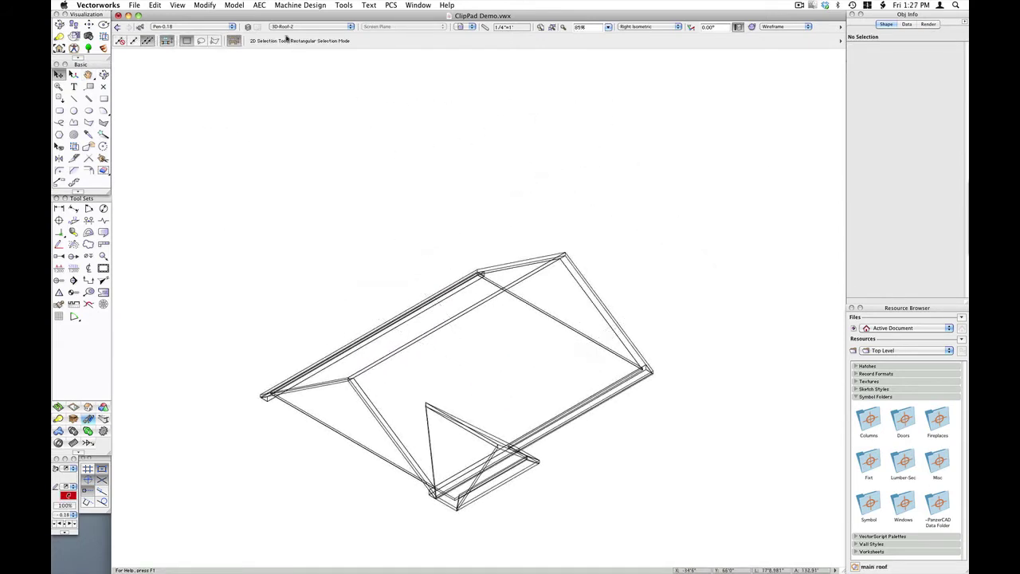
Step: Switch to the 4 [Floor 1] sheet and zoom out
left_click(291, 29)
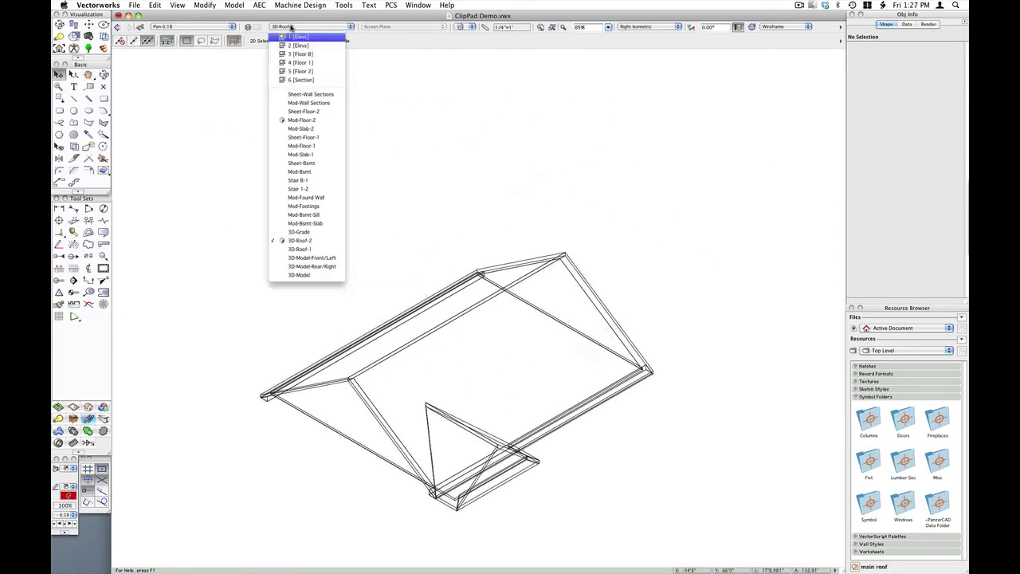
left_click(308, 63)
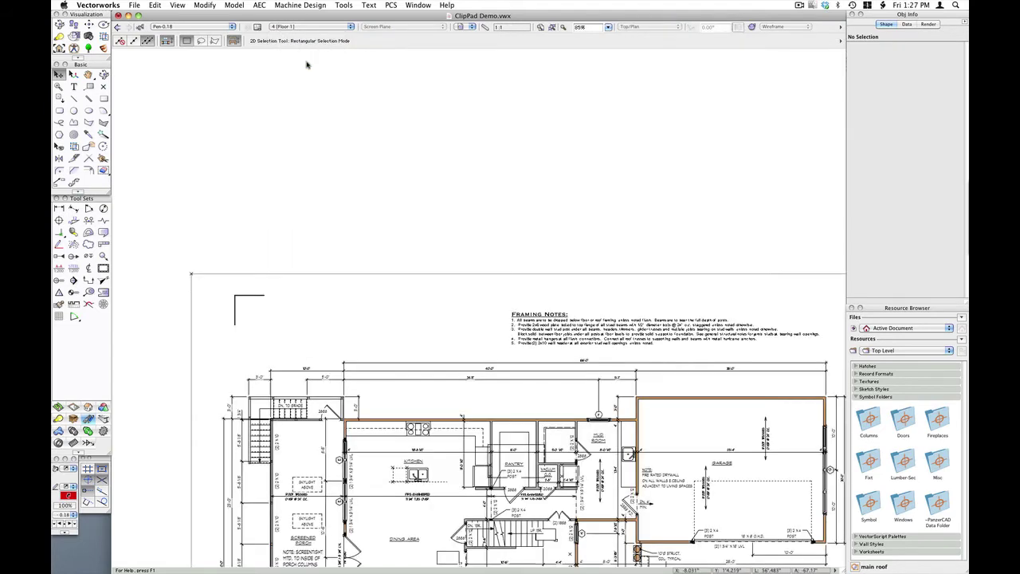
scroll(325, 121, "down", 4)
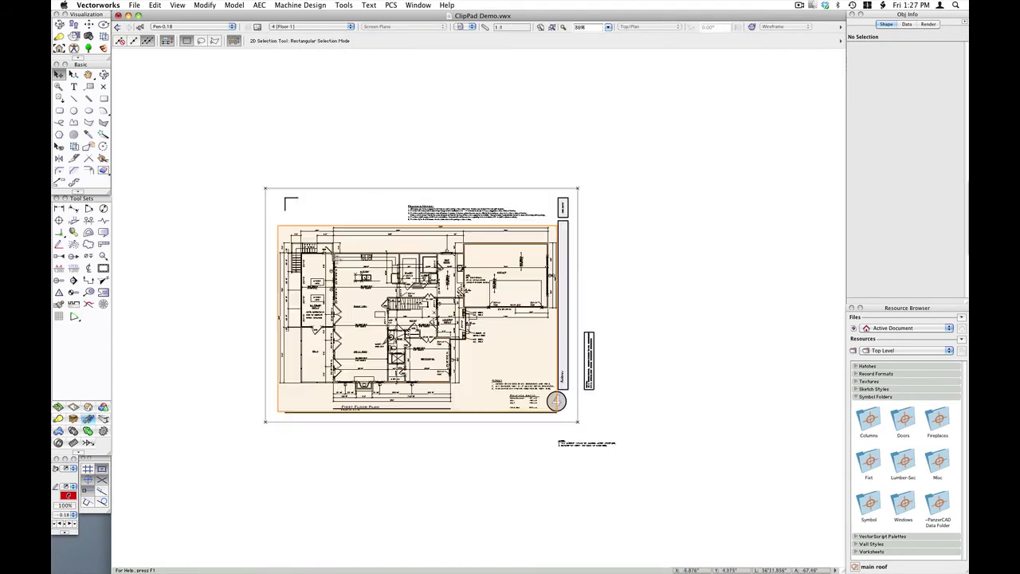
Step: Edit the First Floor Plan viewport's annotations, with nothing left selected
double_click(338, 259)
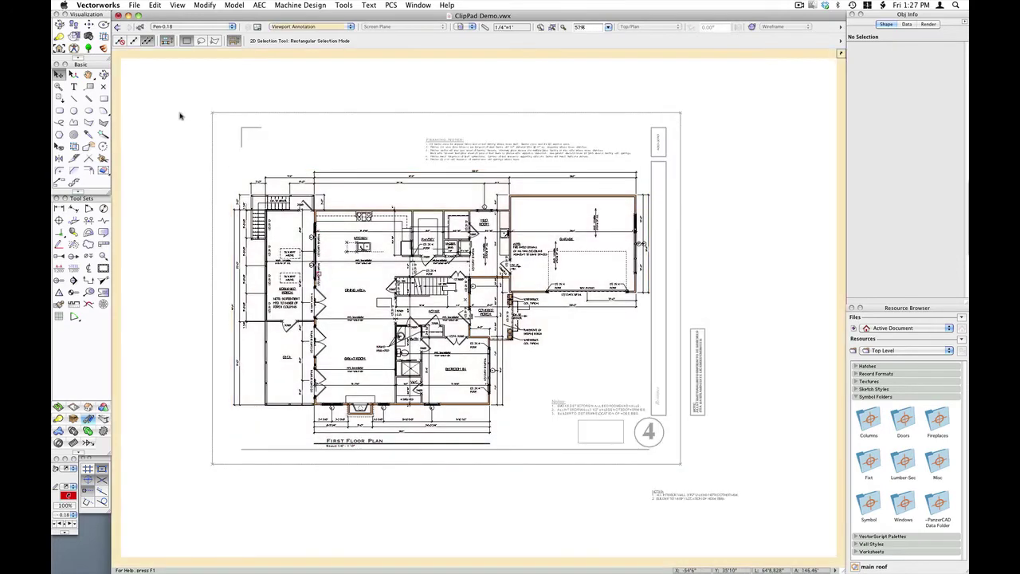
left_click_drag(180, 114, 510, 351)
left_click(482, 442)
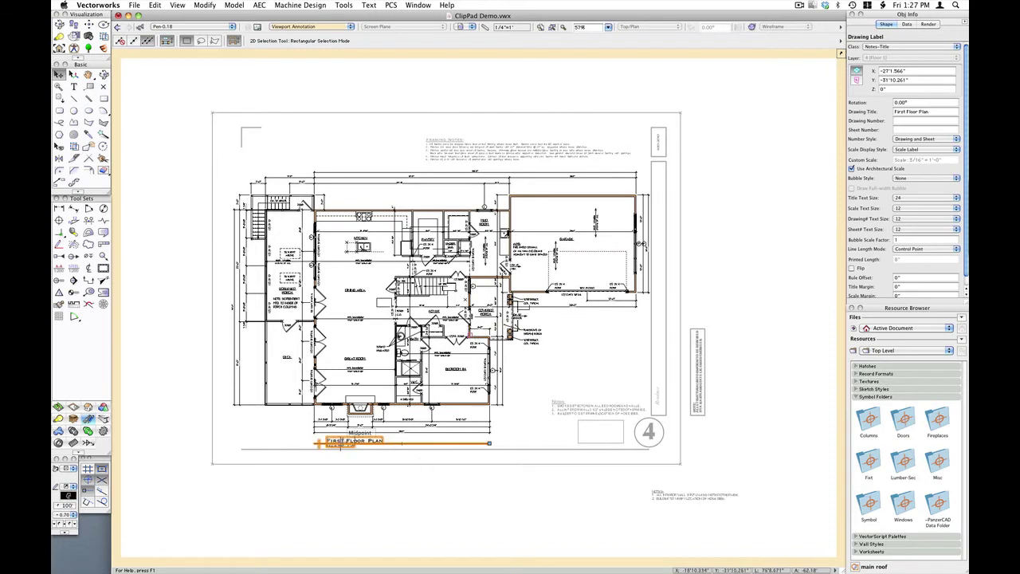
left_click(526, 365)
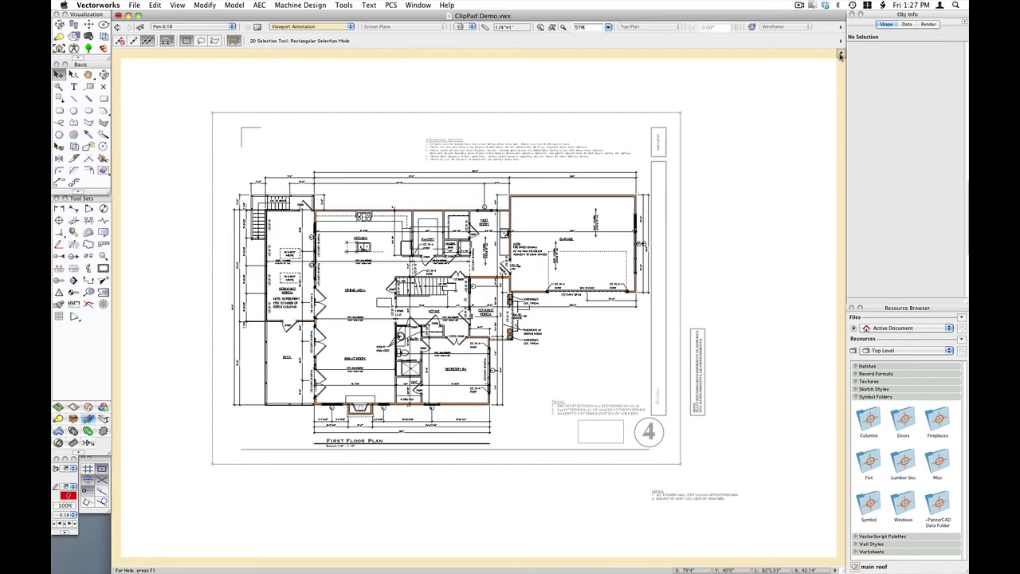
left_click(466, 235)
right_click(463, 239)
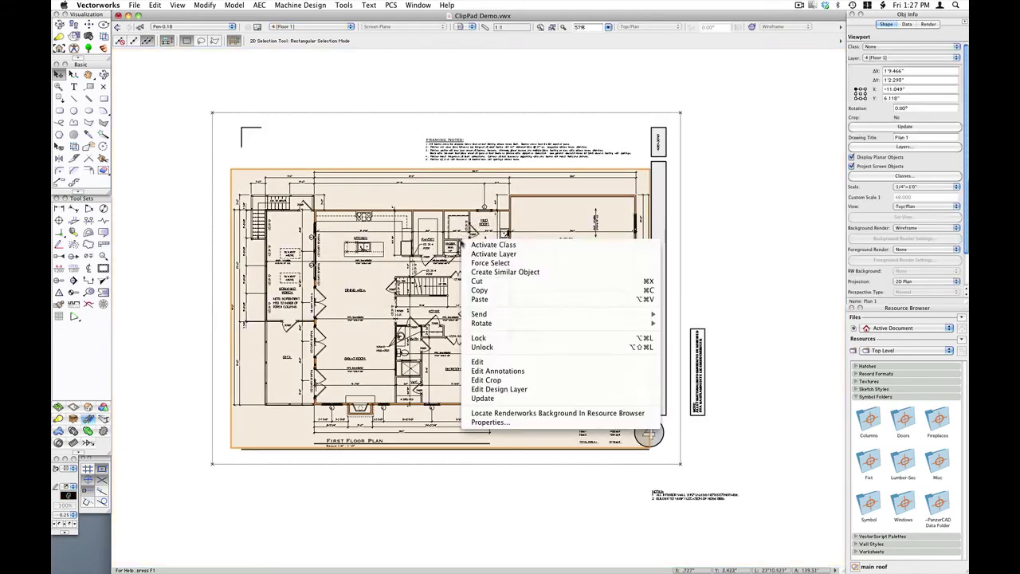
left_click(495, 389)
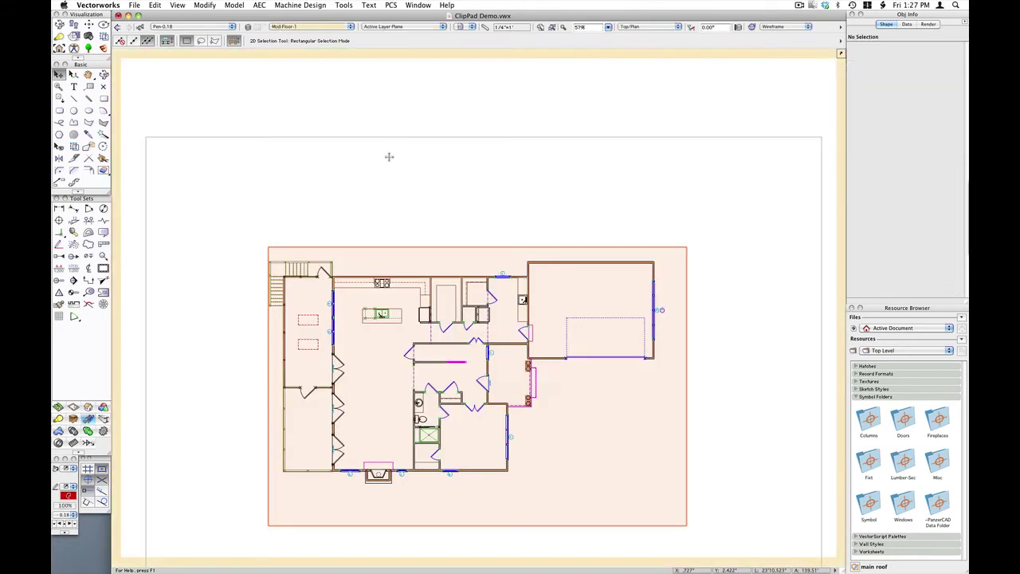
left_click(286, 26)
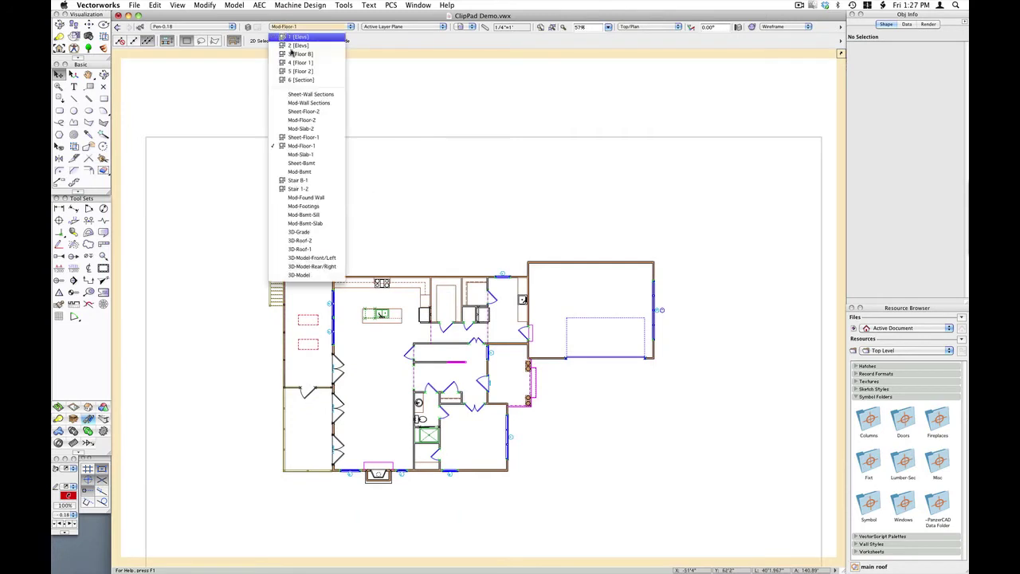
left_click(311, 140)
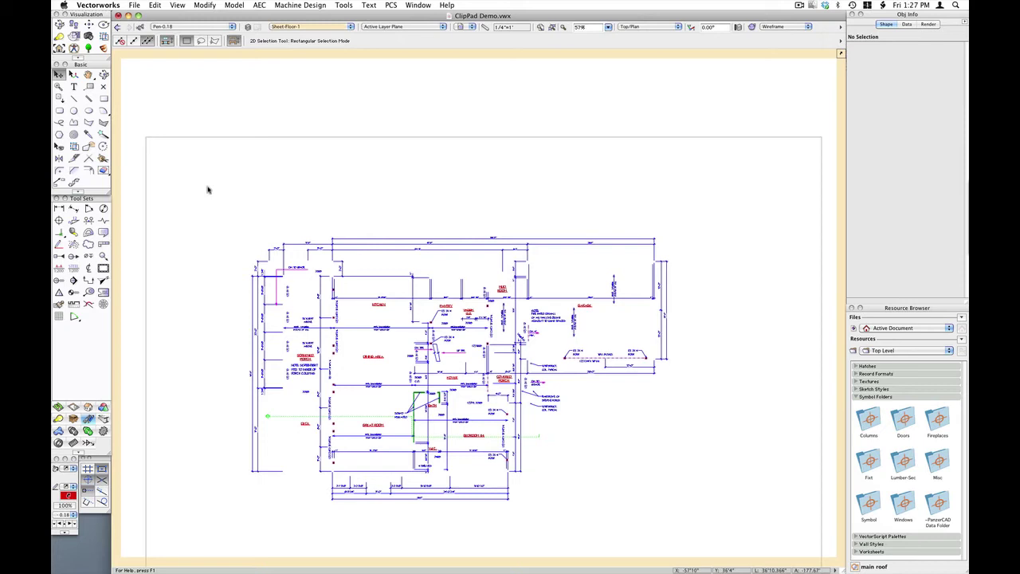
mouse_move(211, 187)
left_mouse_down()
mouse_move(249, 289)
mouse_move(720, 539)
left_mouse_up()
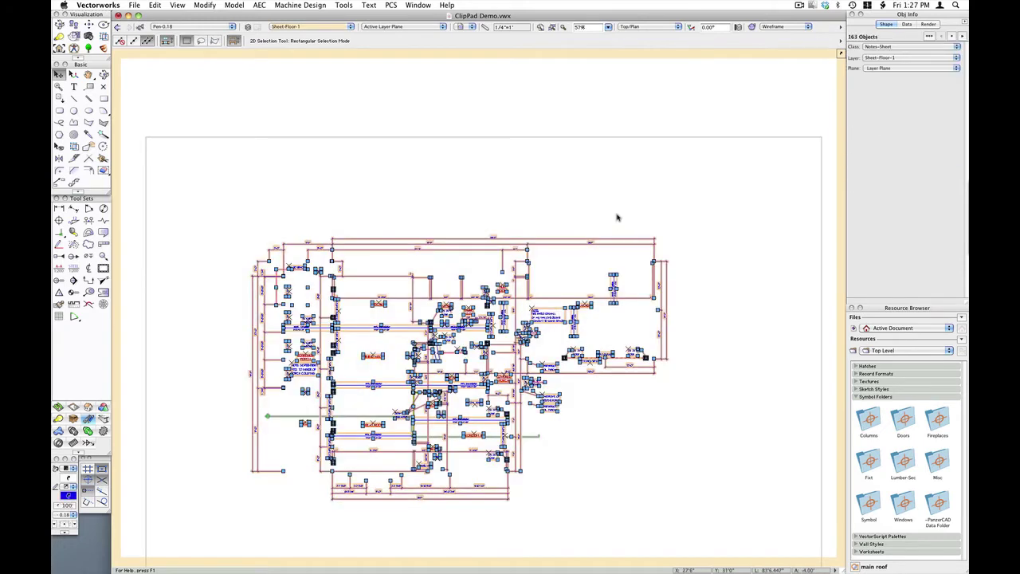
left_click(289, 28)
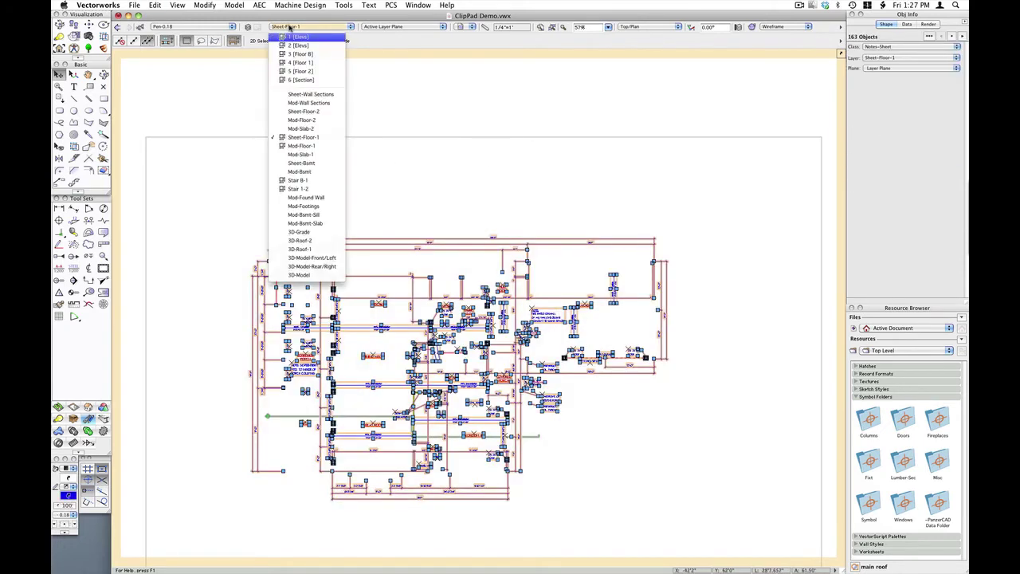
left_click(300, 62)
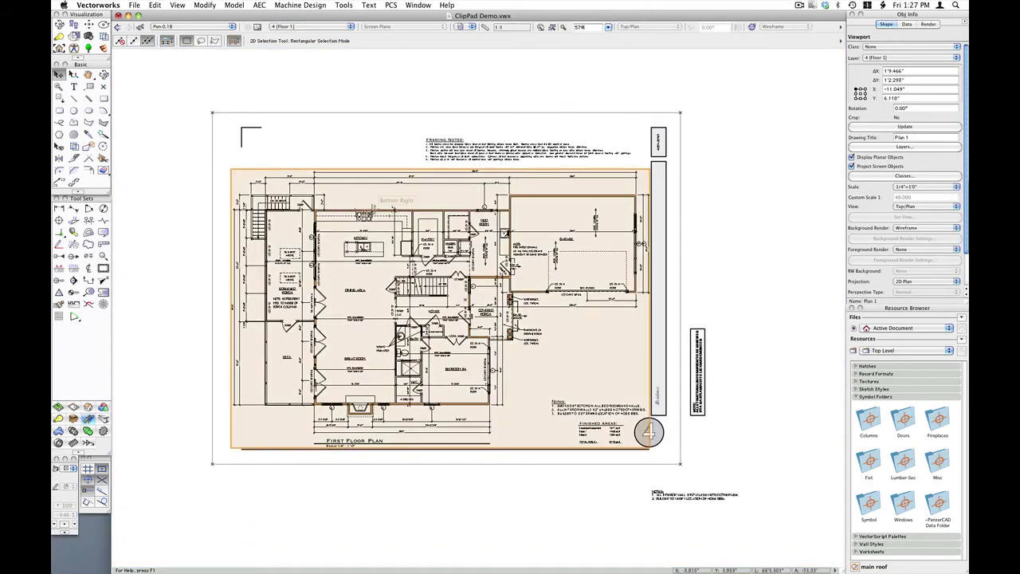
double_click(372, 215)
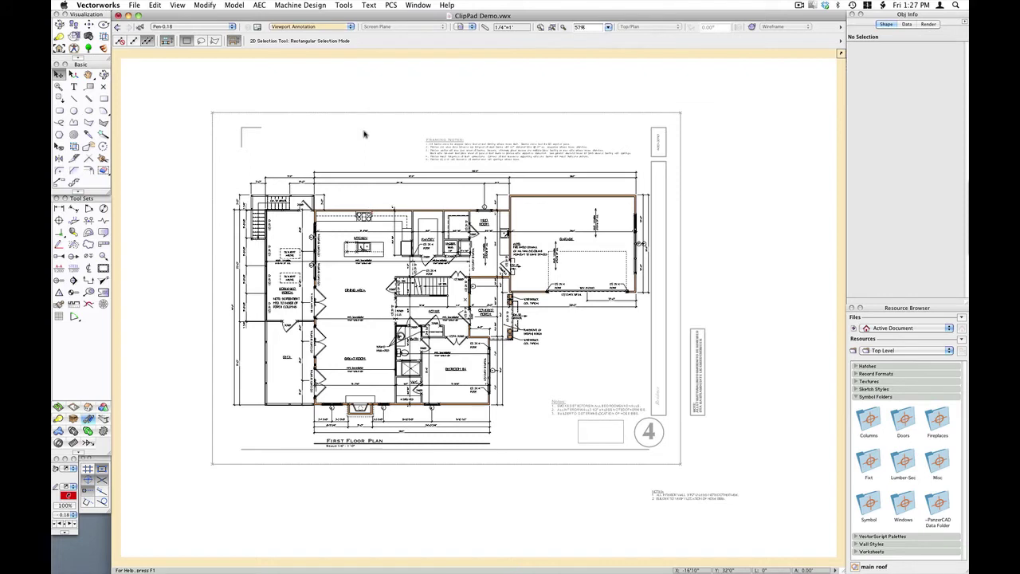
key("super+a")
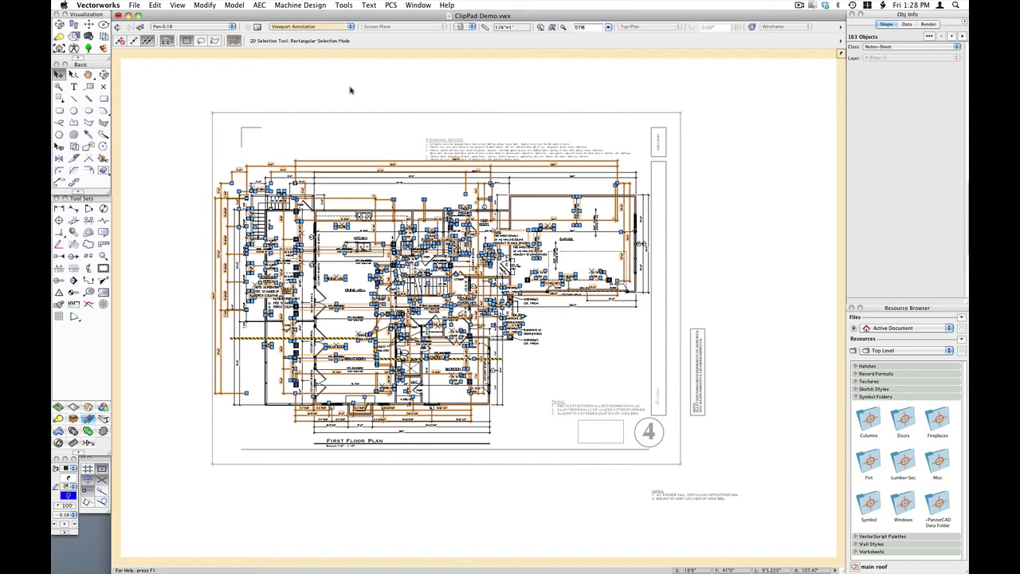
key("super+x")
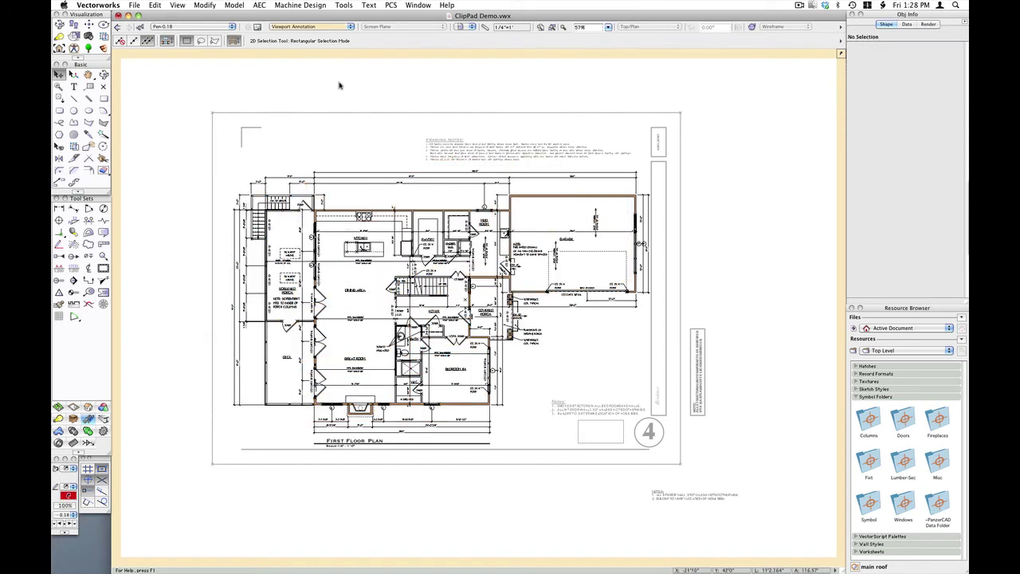
Step: On the Sheet-Floor-1 design layer, select all plan objects except the page-sized rectangle
right_click(363, 185)
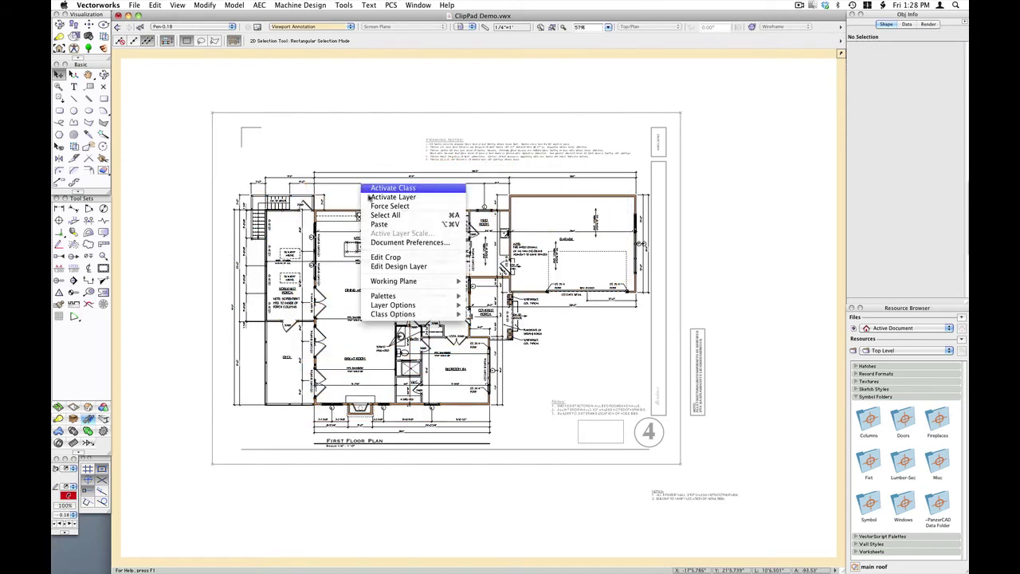
left_click(392, 267)
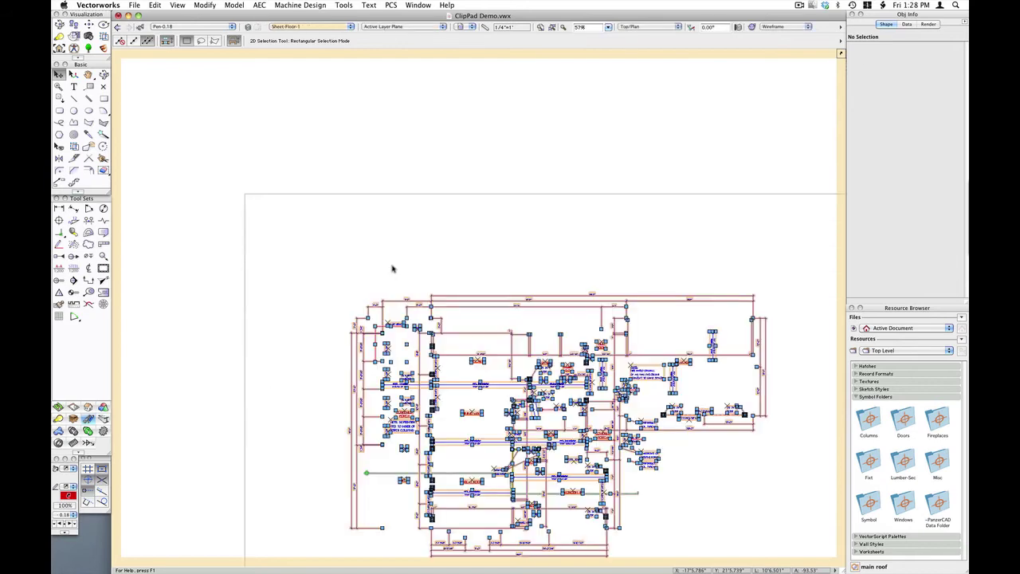
left_click(399, 258)
left_click_drag(399, 258, 290, 149)
left_click_drag(171, 130, 733, 514)
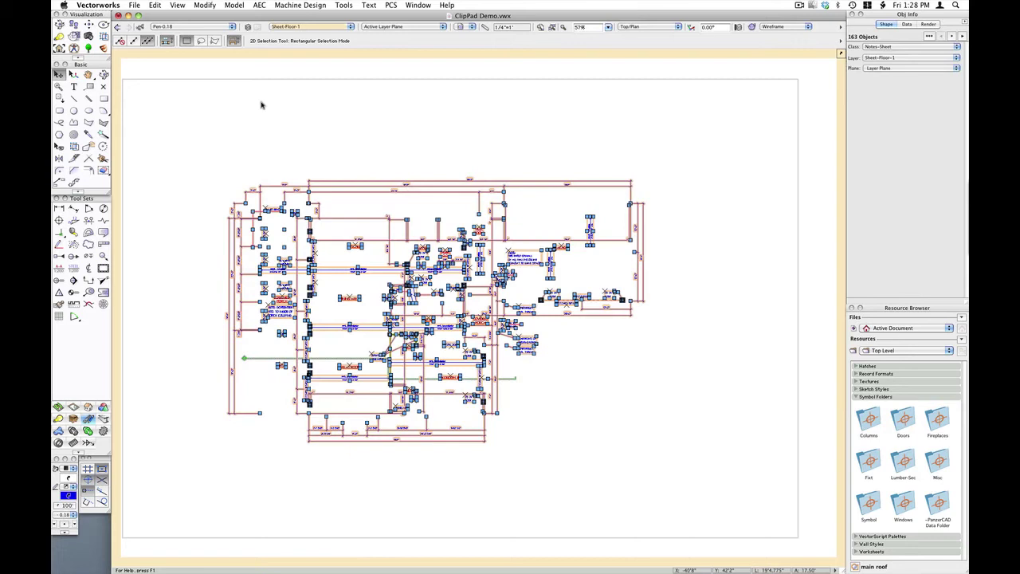
left_click(212, 86, "shift")
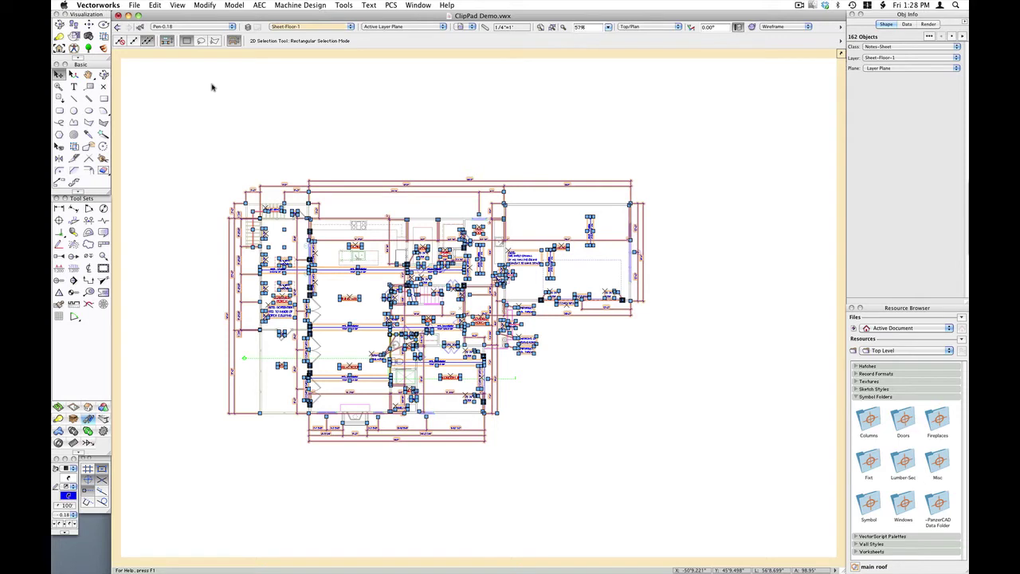
left_click(175, 5)
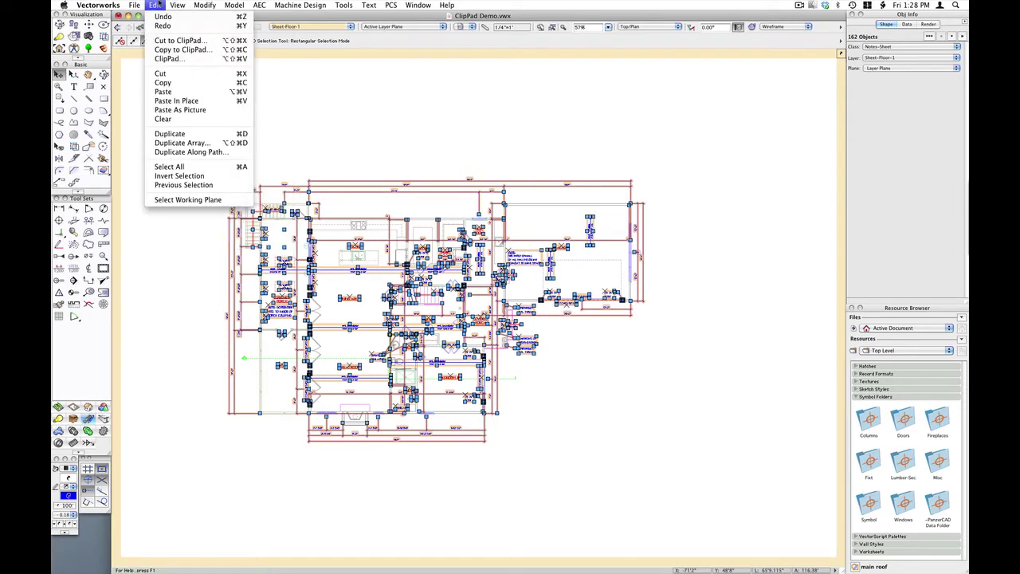
Step: Cut the 162 annotation objects into Clipping-2 with its reference point at the wall corner
left_click(164, 40)
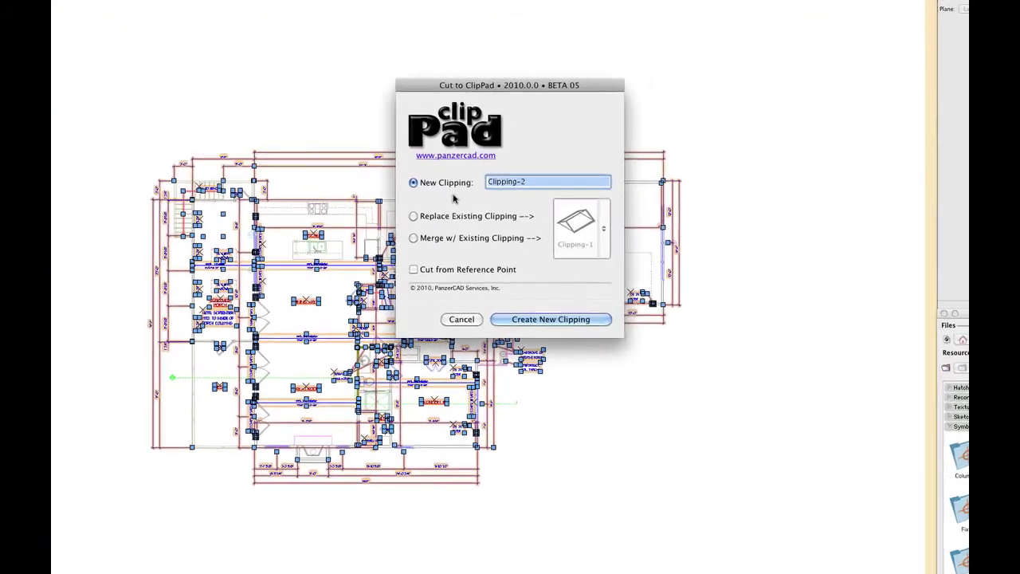
left_click(456, 273)
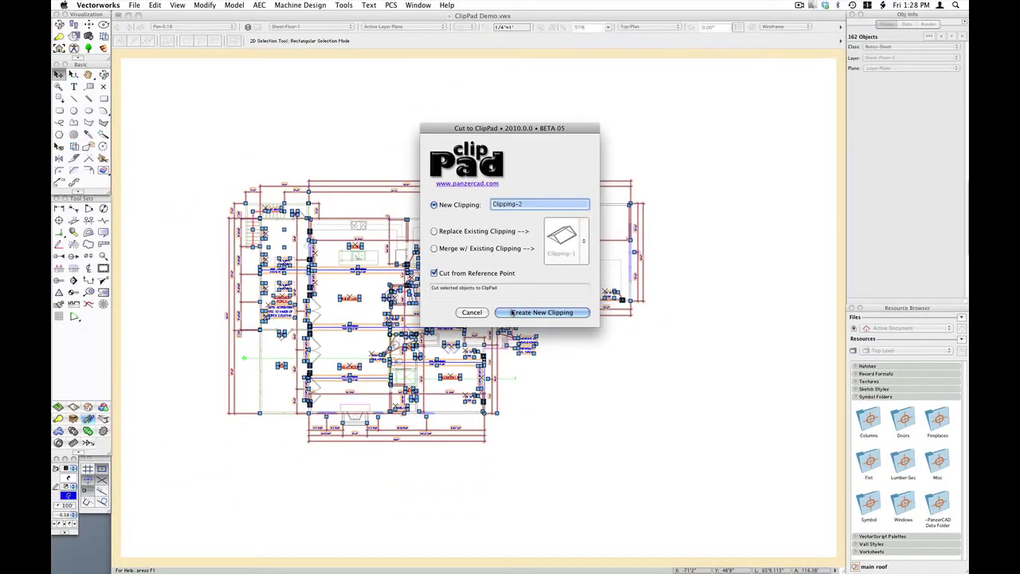
left_click(558, 325)
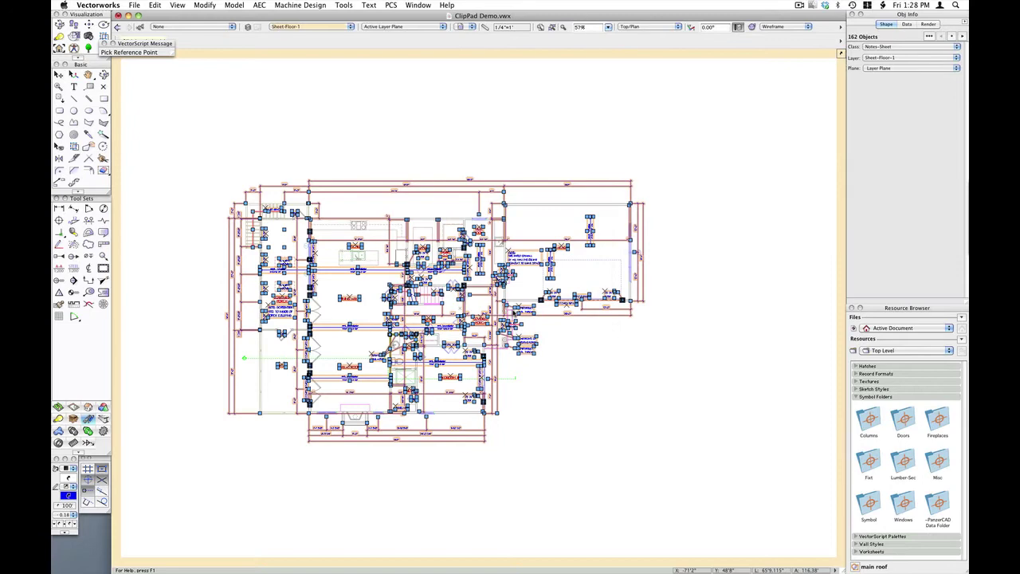
left_click(514, 312)
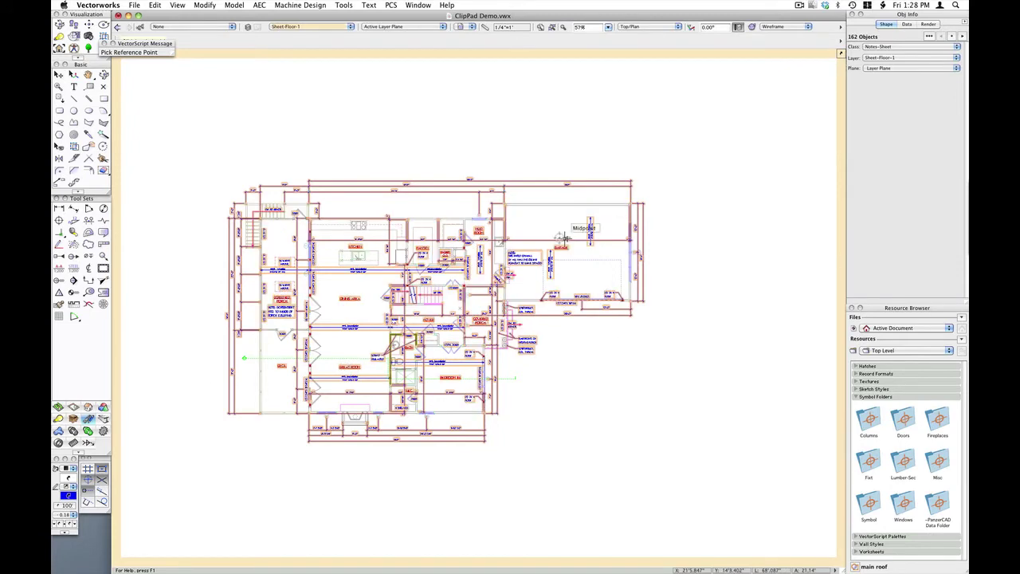
scroll(563, 237, "up", 5)
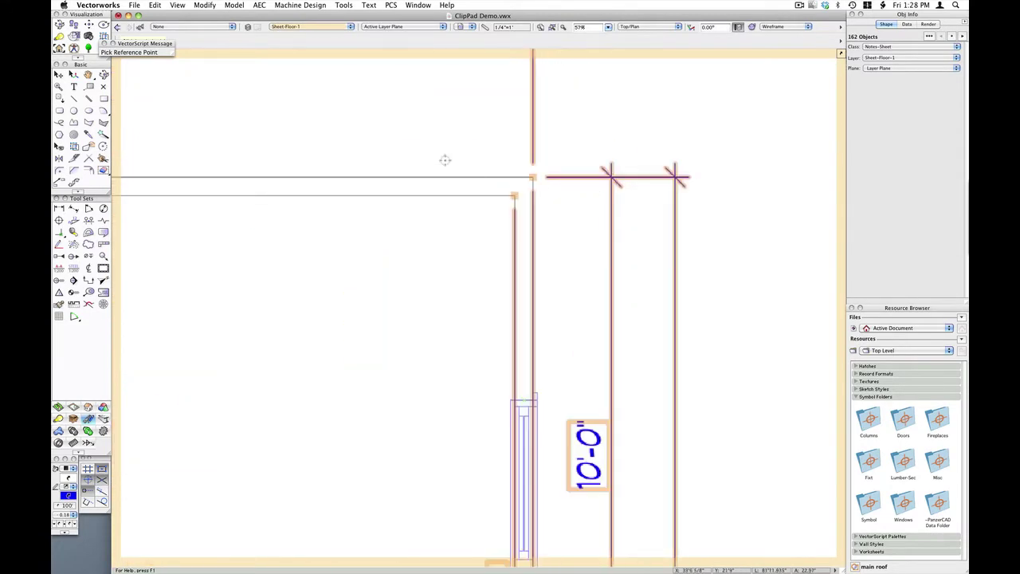
scroll(518, 168, "up", 3)
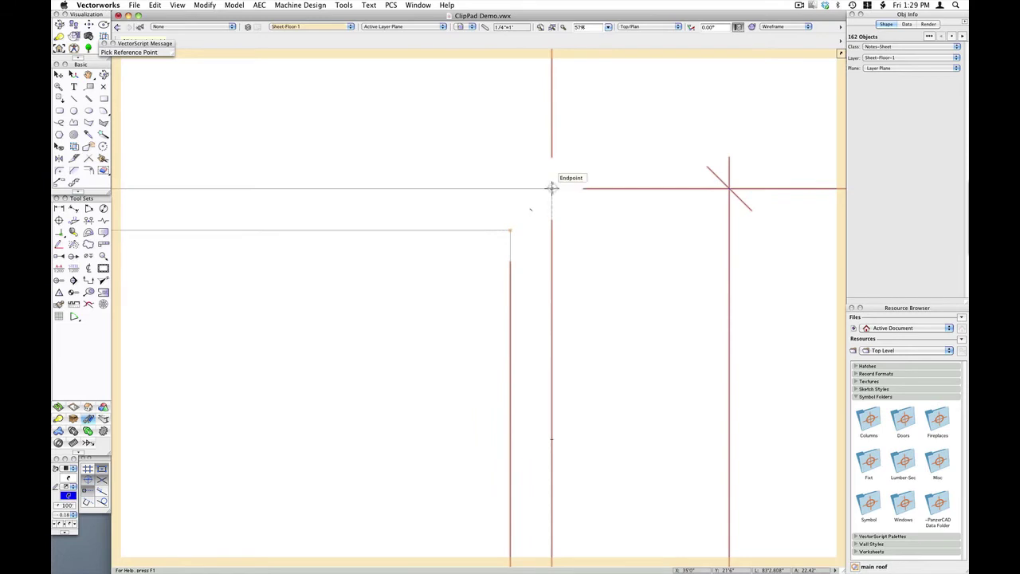
left_click(552, 187)
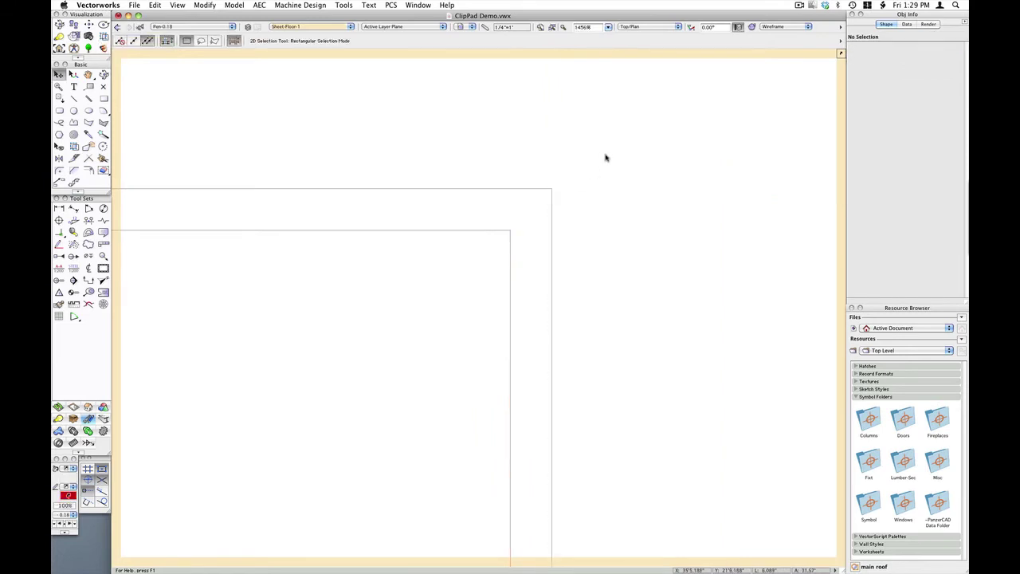
scroll(606, 155, "down", 8)
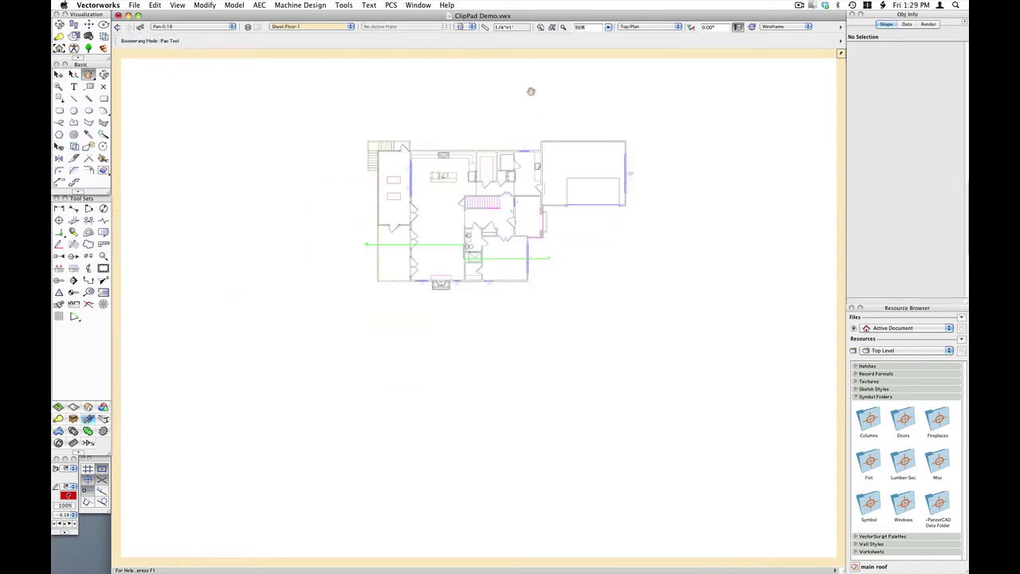
middle_click_drag(531, 91, 484, 202)
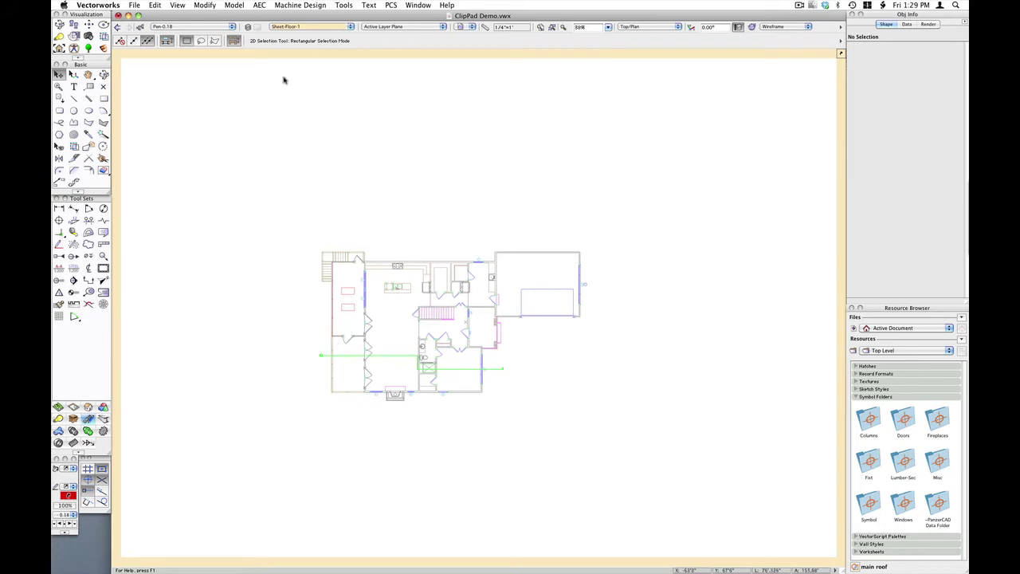
Step: Back in the viewport annotations, choose Clipping-2 in ClipPad and paste it By Ref. Point
key("super+bracketright")
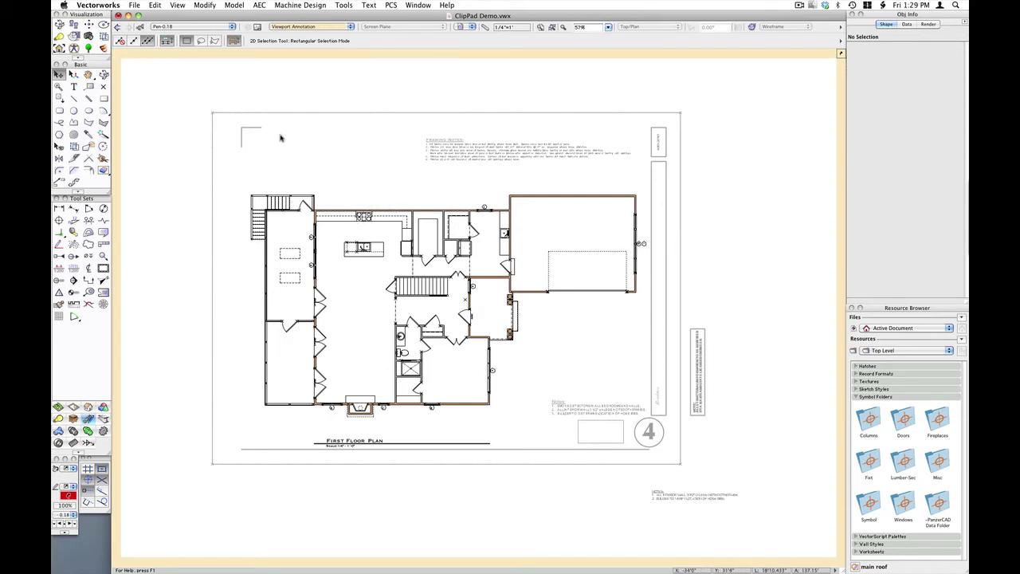
left_click(155, 5)
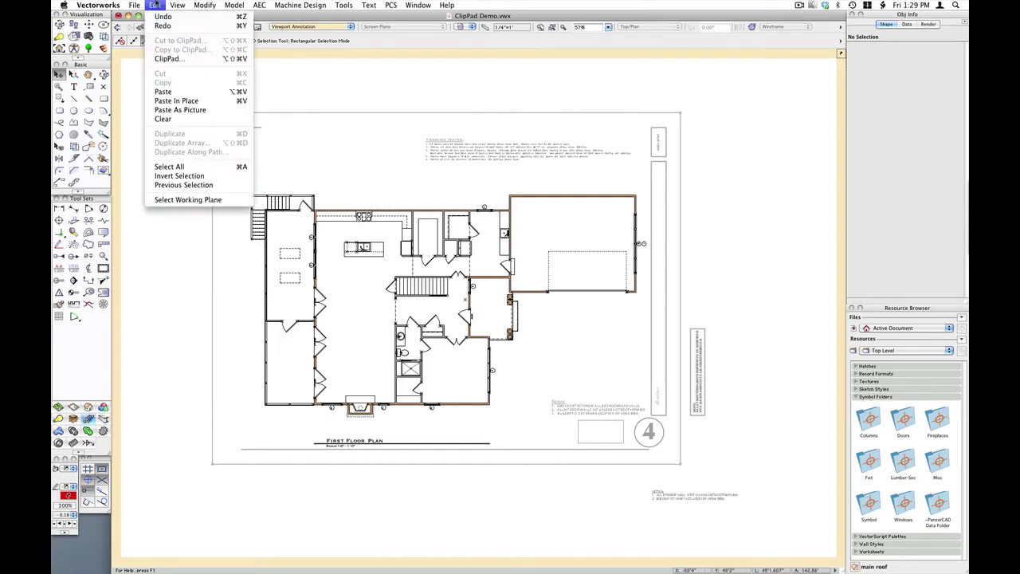
left_click(167, 59)
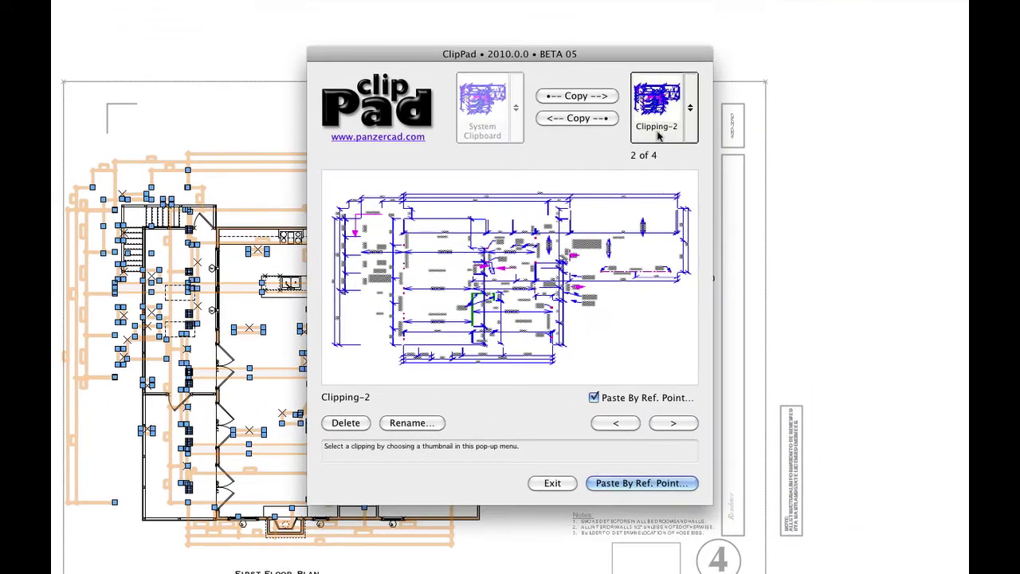
left_click(613, 127)
left_click(694, 198)
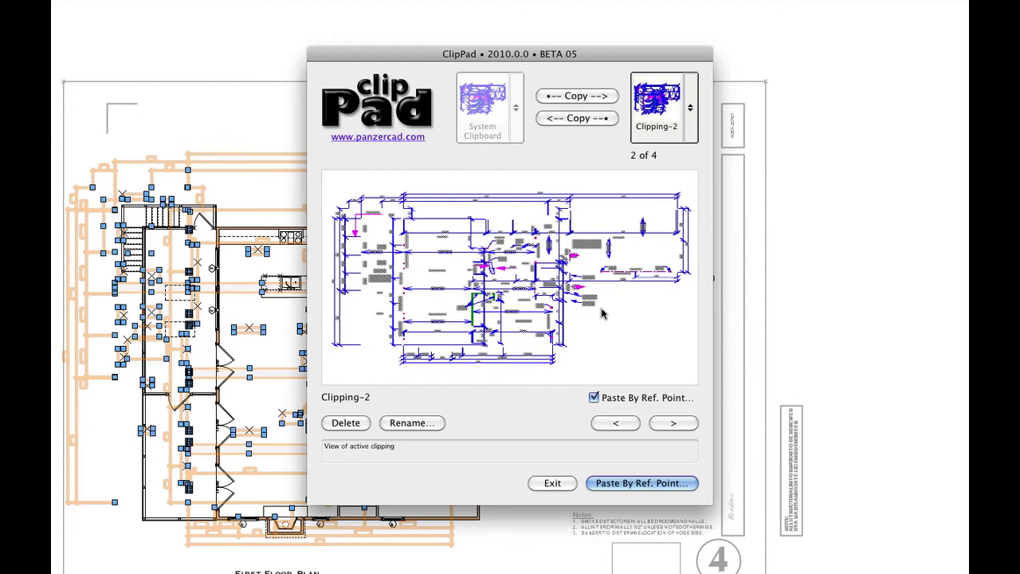
left_click(627, 398)
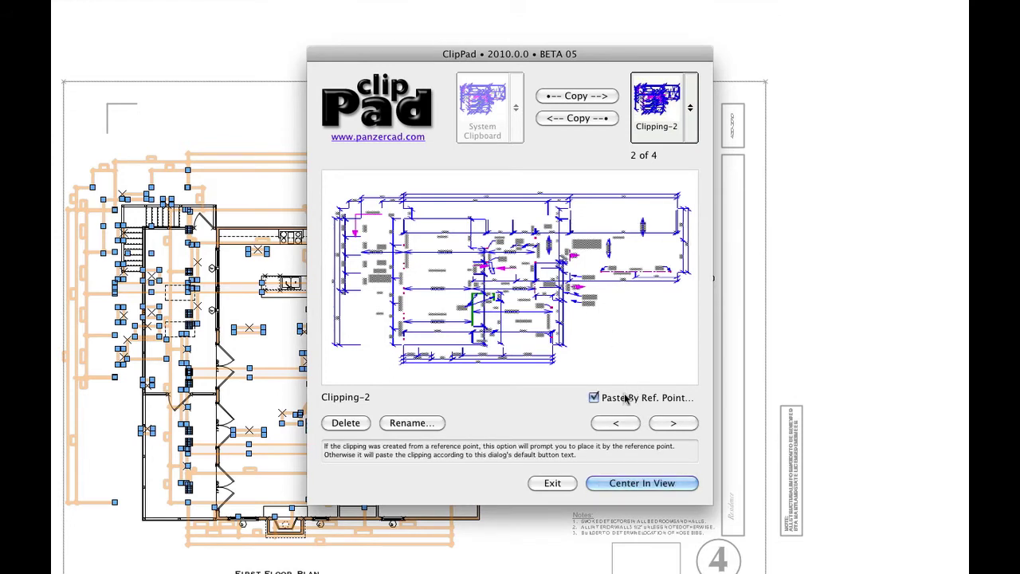
left_click(628, 398)
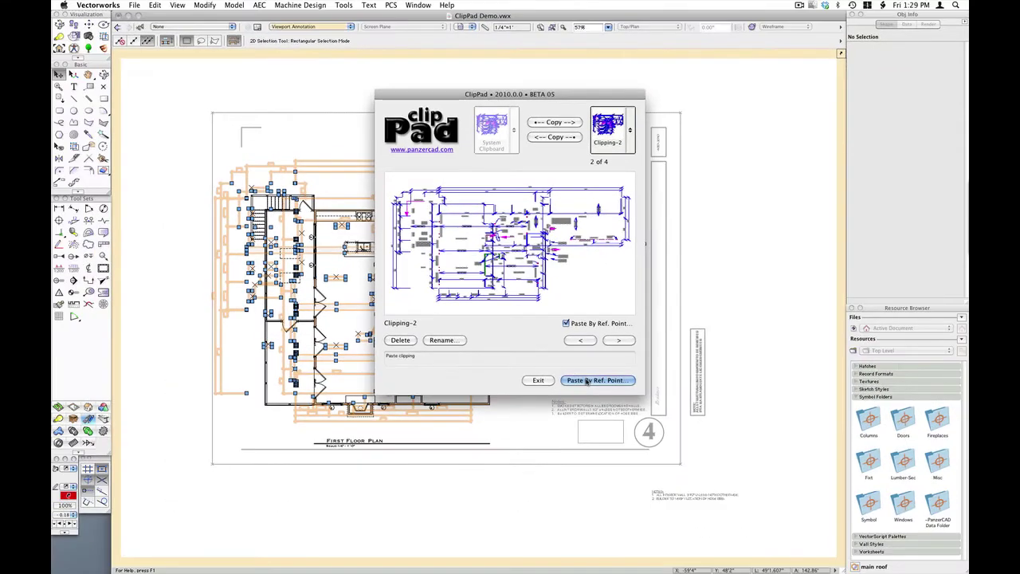
left_click(630, 481)
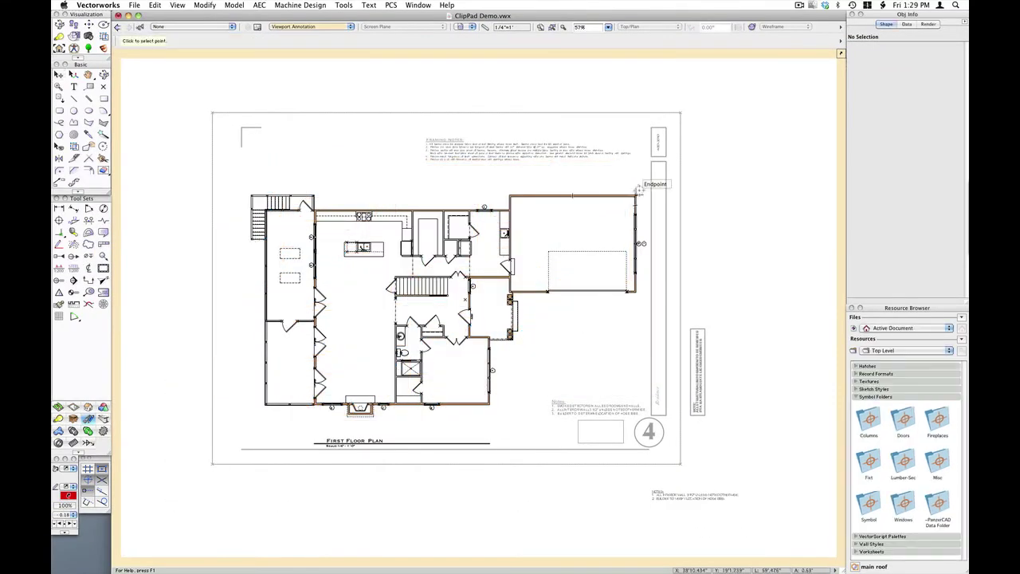
Step: Place Clipping-2 at the garage's top-right wall corner and clear the selection
scroll(636, 203, "up", 5)
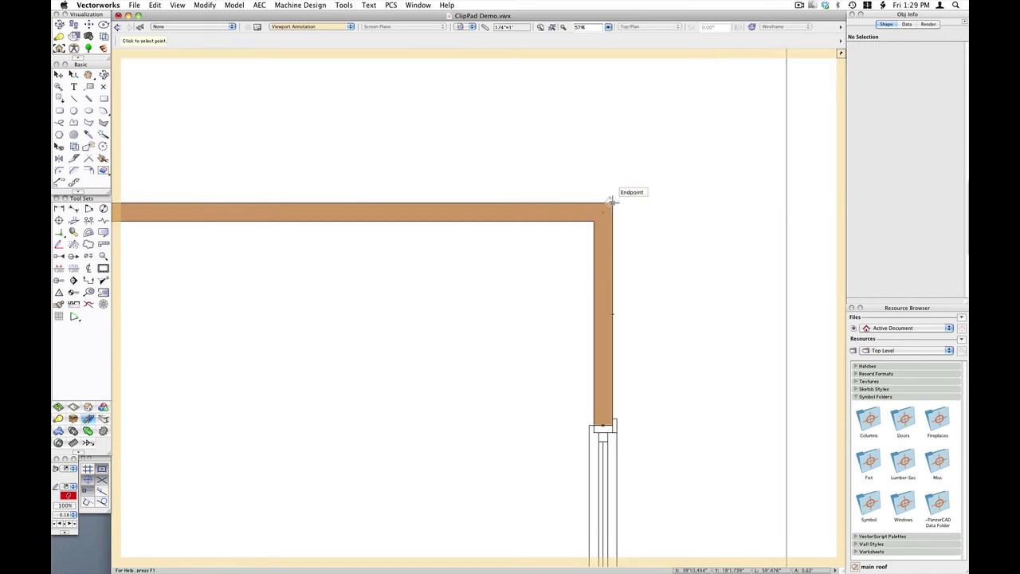
left_click(612, 202)
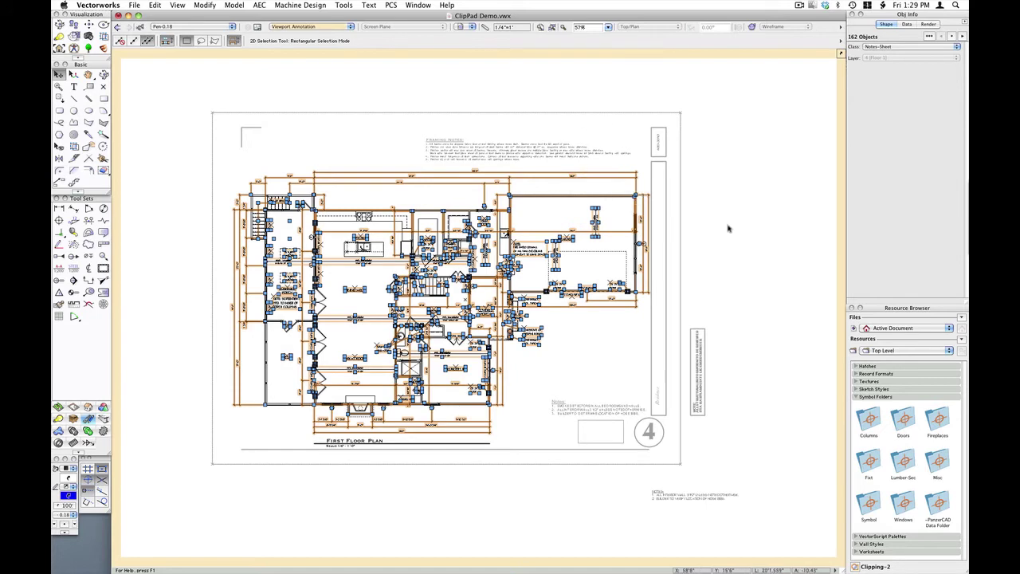
left_click(713, 271)
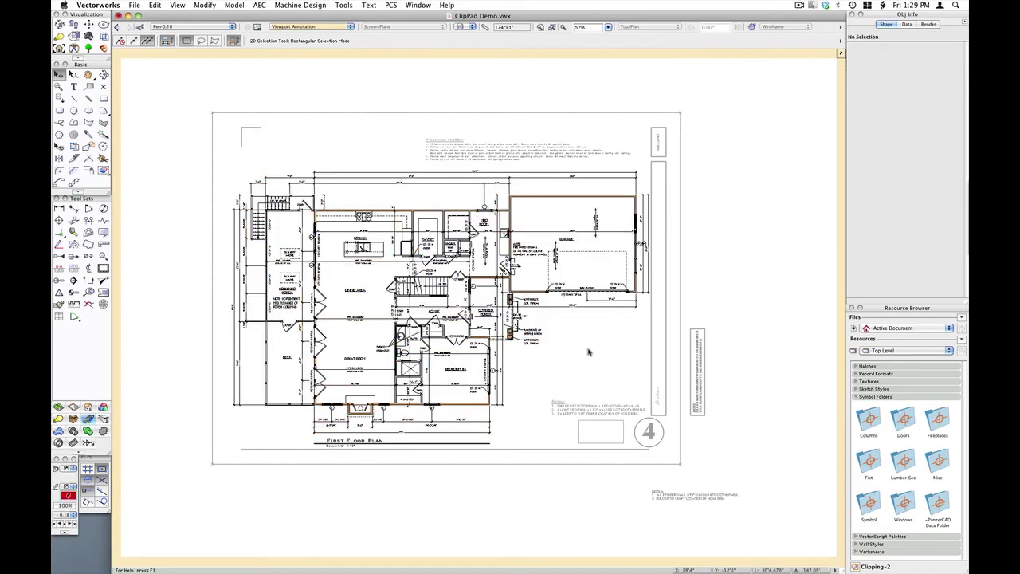
Step: Exit viewport annotation editing back to the Floor 1 sheet
scroll(279, 428, "up", 4)
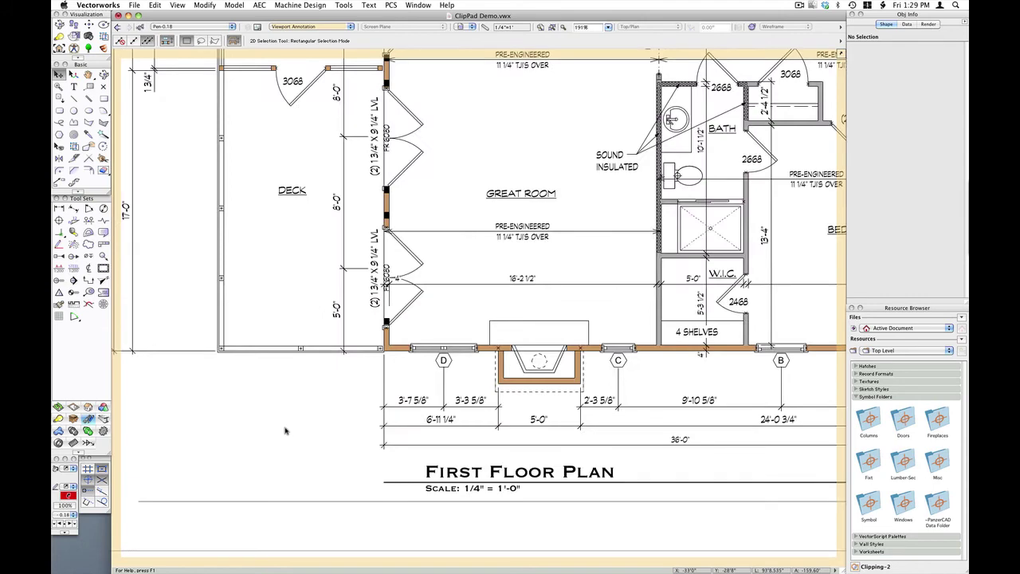
scroll(274, 455, "down", 3)
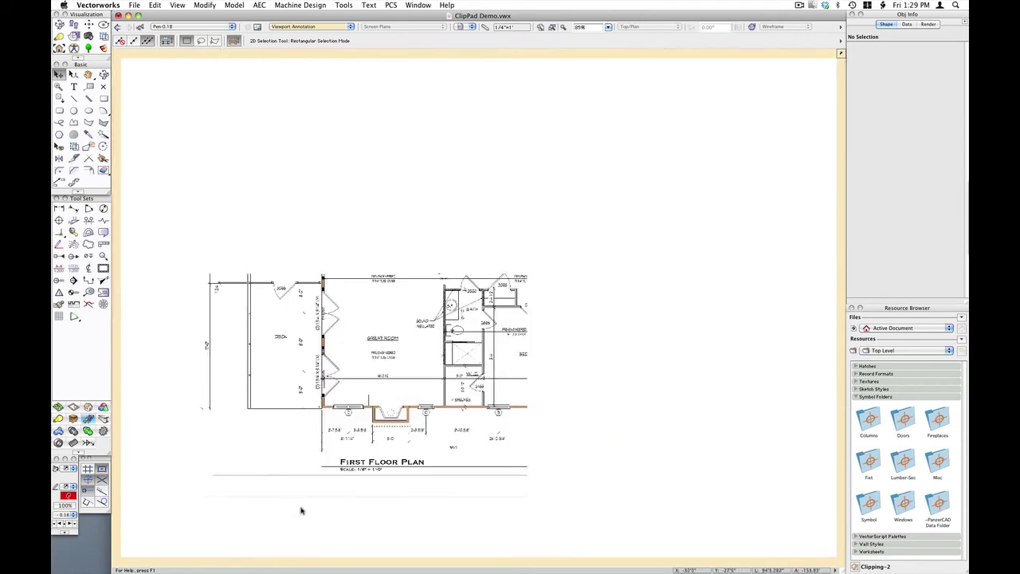
scroll(301, 511, "down", 2)
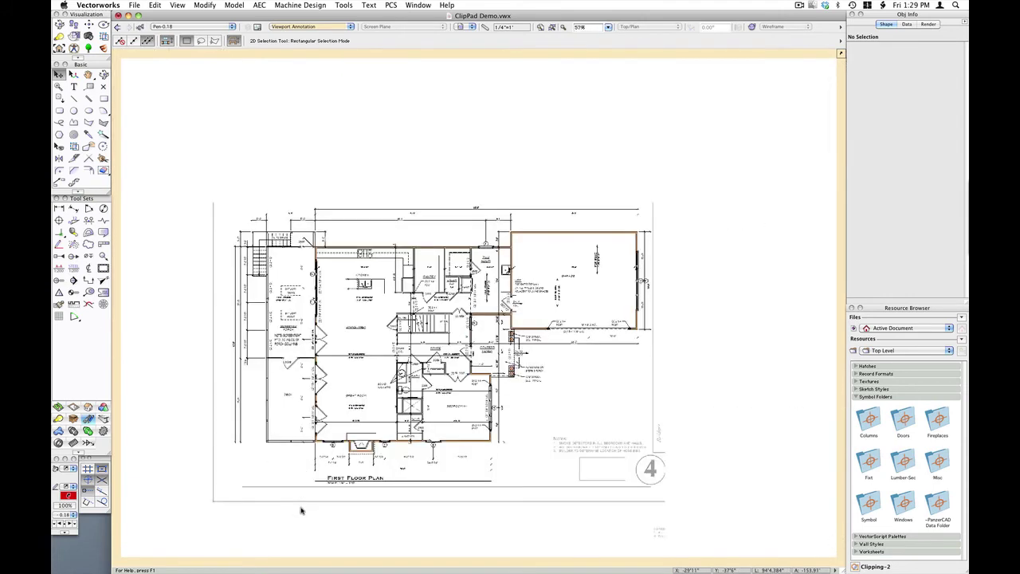
left_click(757, 114)
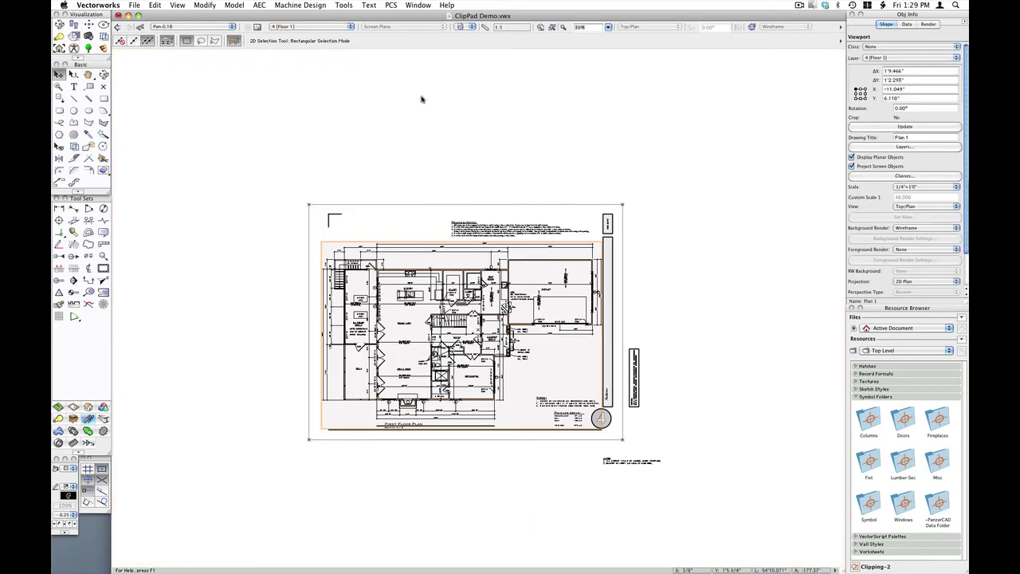
left_click(304, 27)
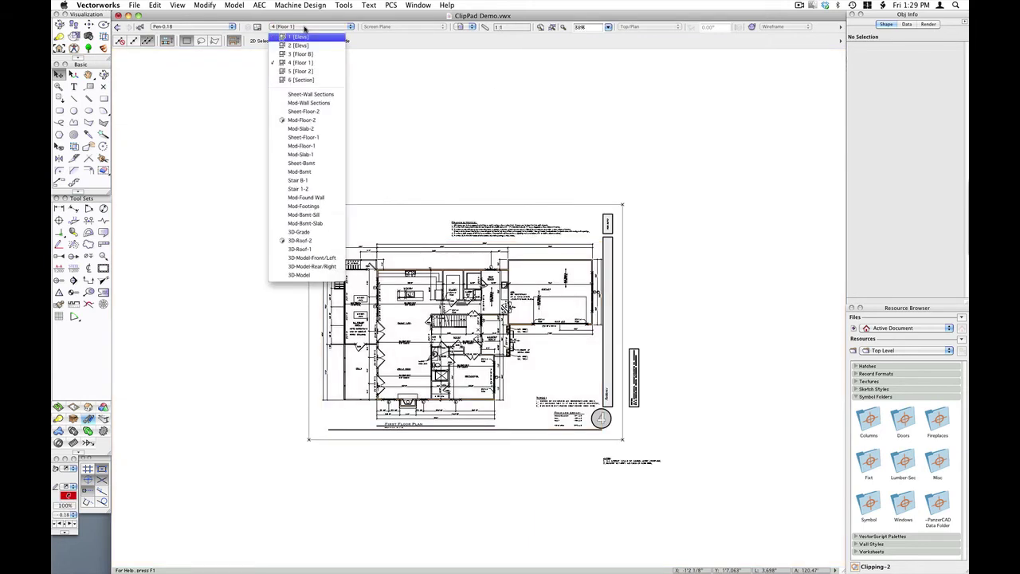
Step: Switch to the 3D-Roof-2 layer and browse the stored clippings in ClipPad
left_click(302, 240)
scroll(437, 229, "up", 5)
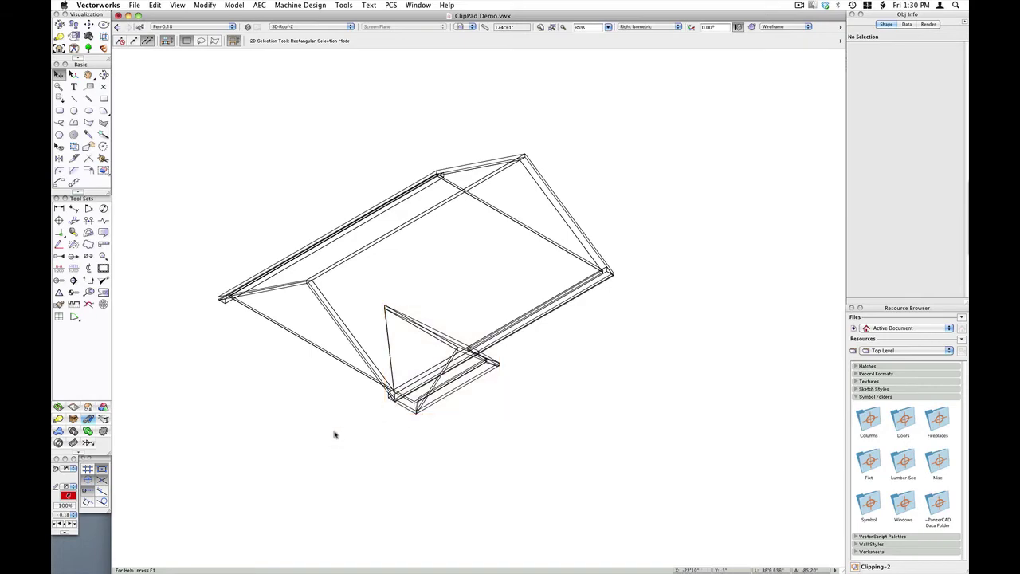
left_click(180, 4)
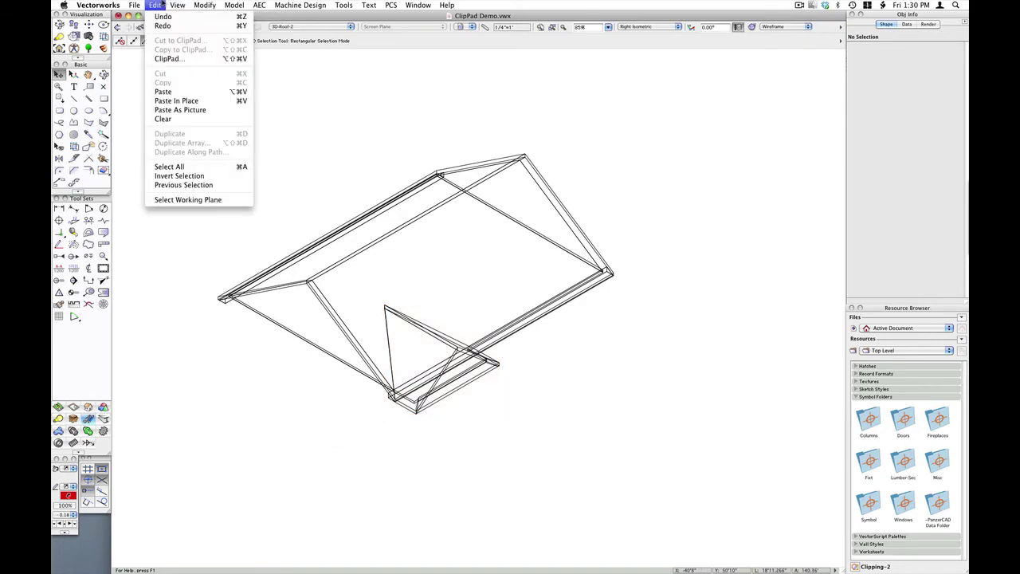
left_click(167, 57)
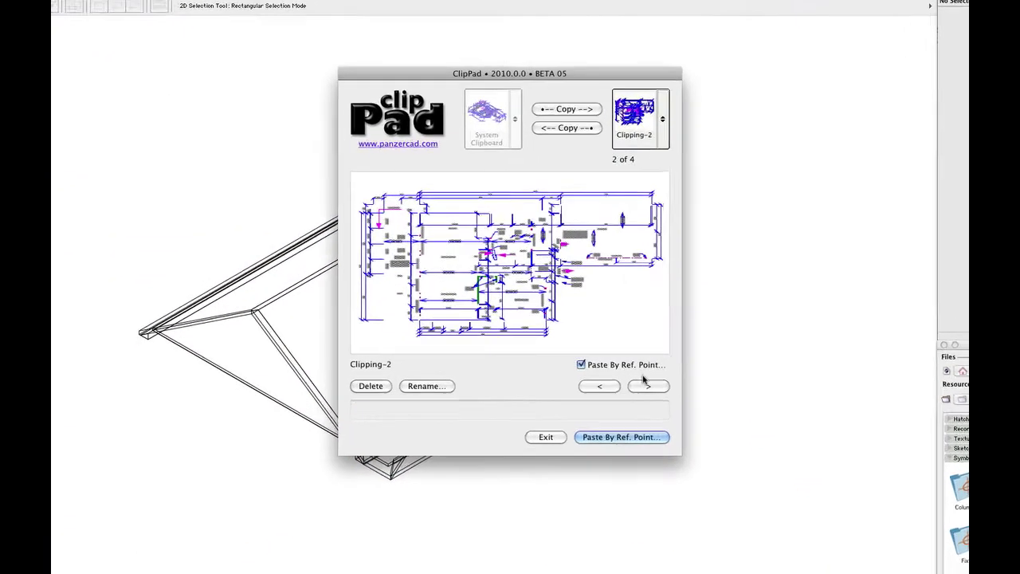
left_click(618, 341)
left_click(619, 340)
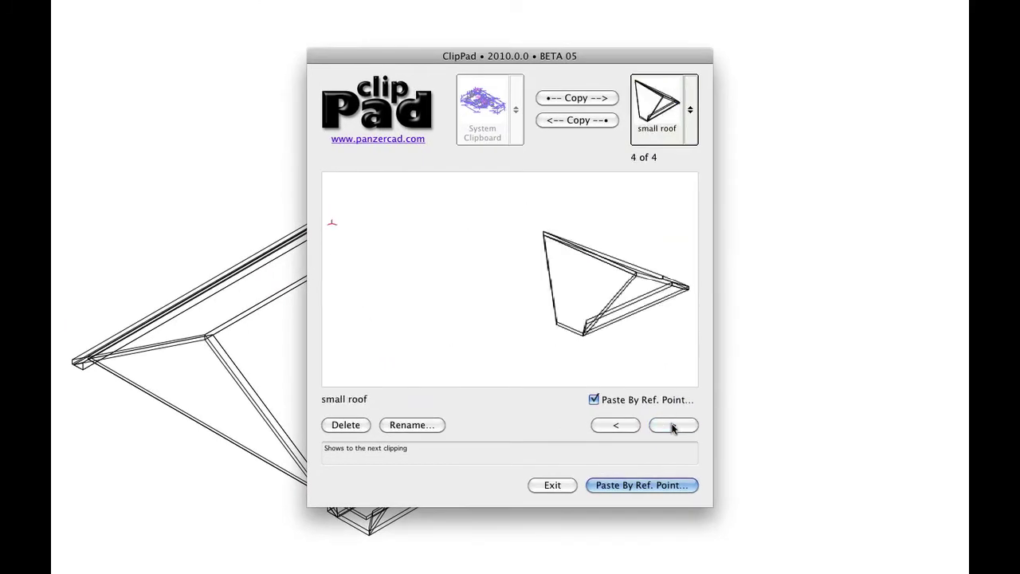
left_click(672, 428)
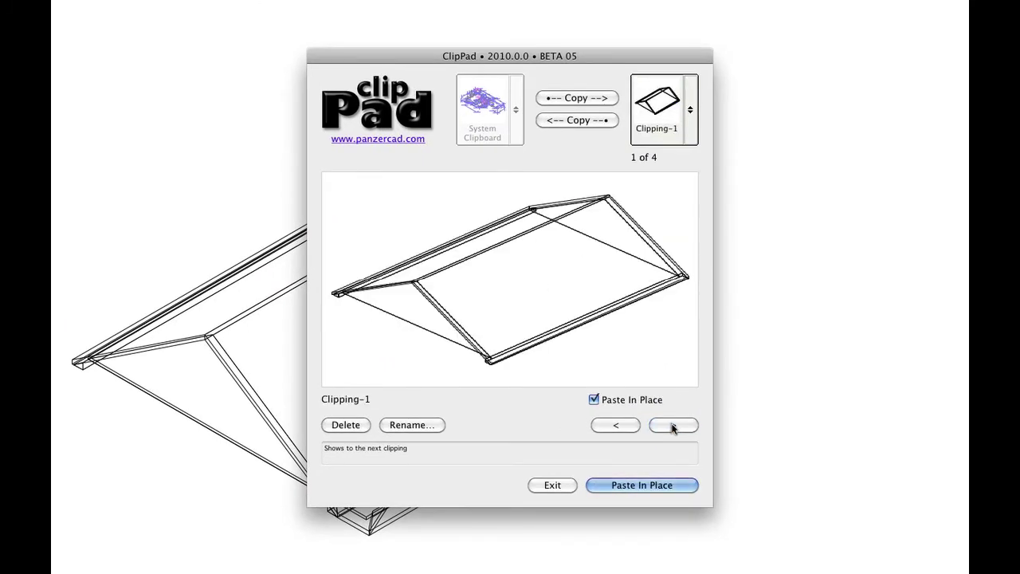
Step: Delete Clipping-1 from ClipPad, make main roof the active clipping, and close
left_click(672, 128)
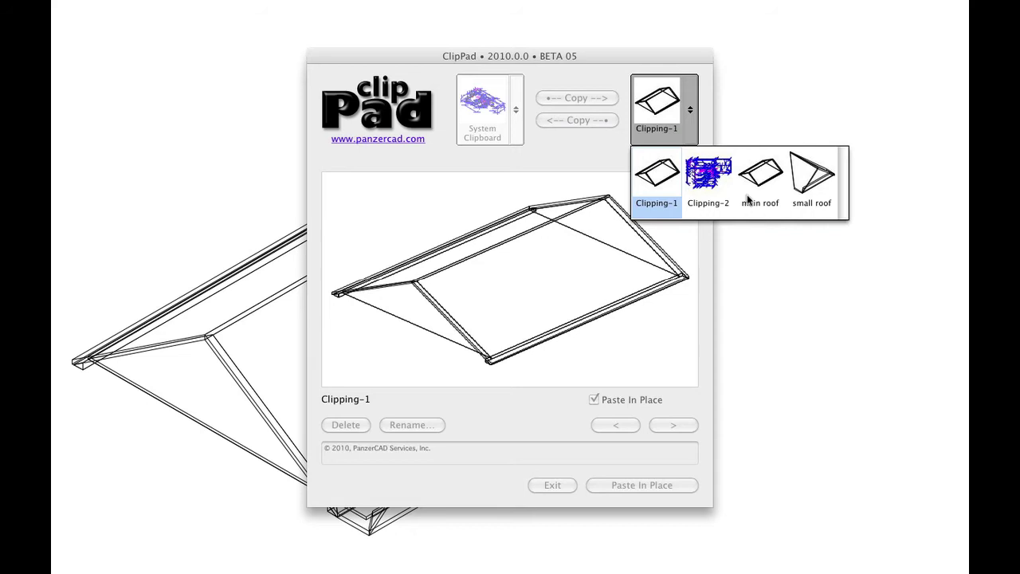
left_click(652, 201)
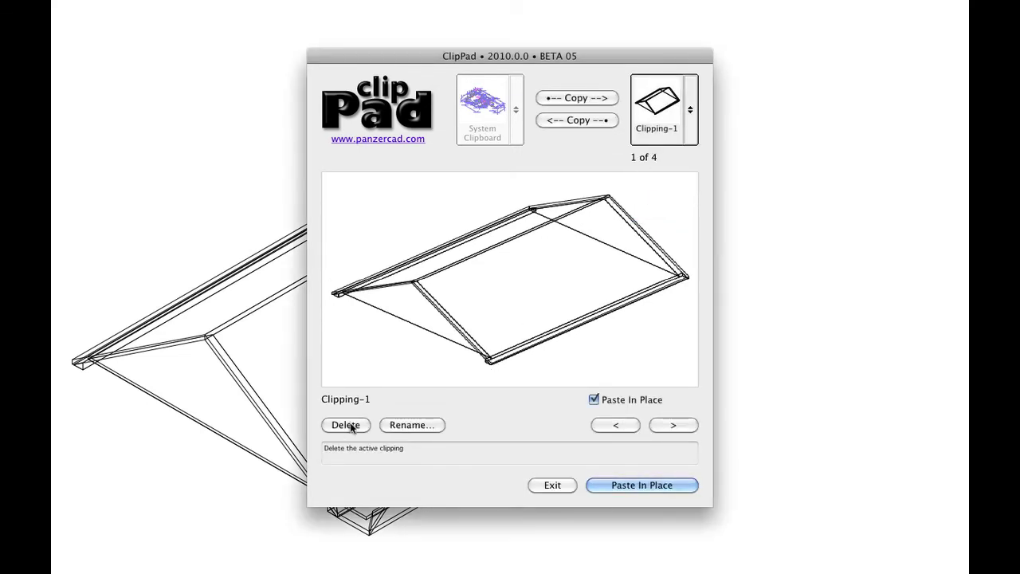
left_click(348, 425)
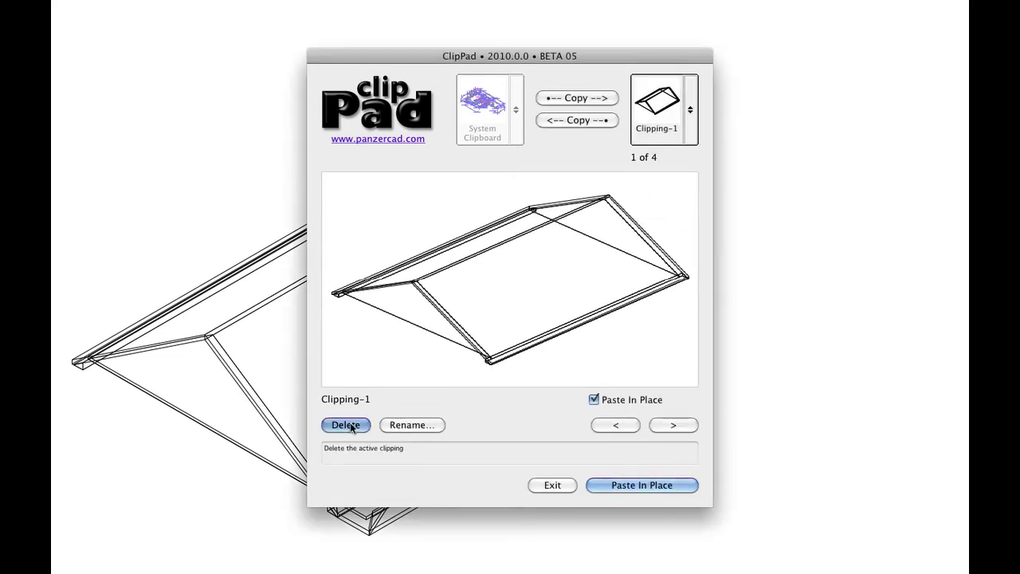
left_click(664, 112)
left_click(705, 185)
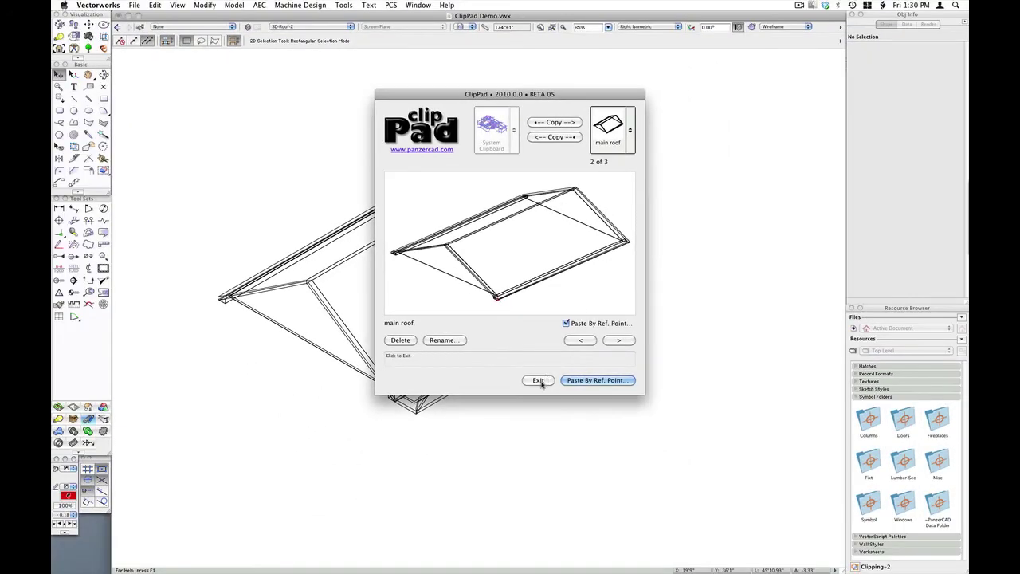
left_click(554, 486)
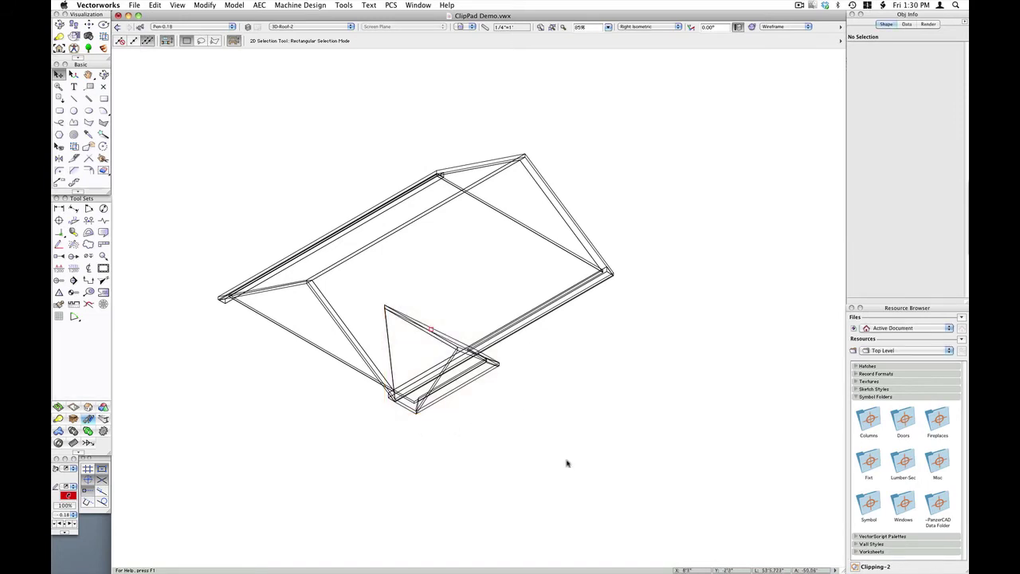
Step: Merge the selected gable roof pieces into the existing 'main roof' ClipPad clipping, then deselect them
left_click_drag(568, 466, 358, 253)
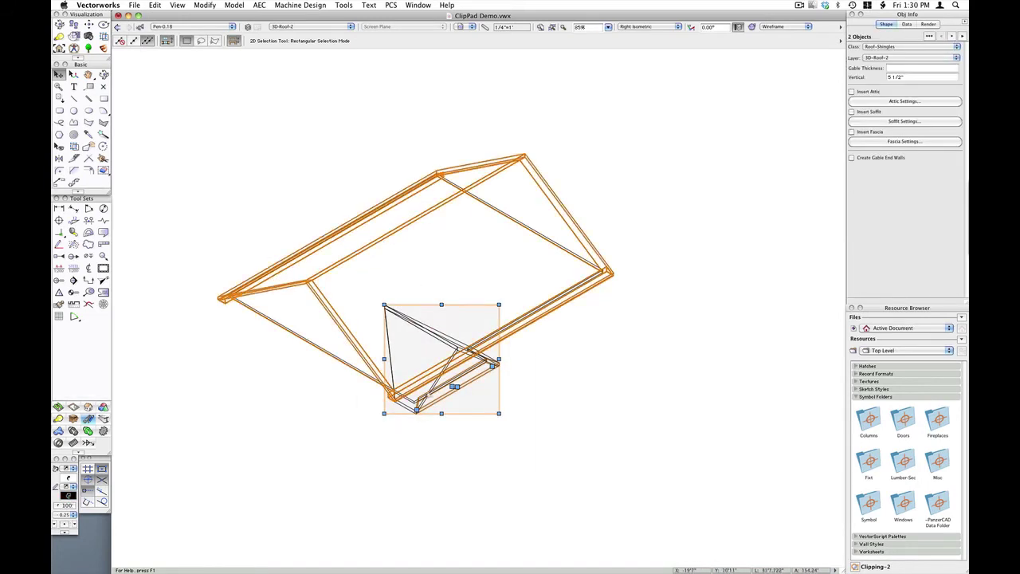
left_click(155, 4)
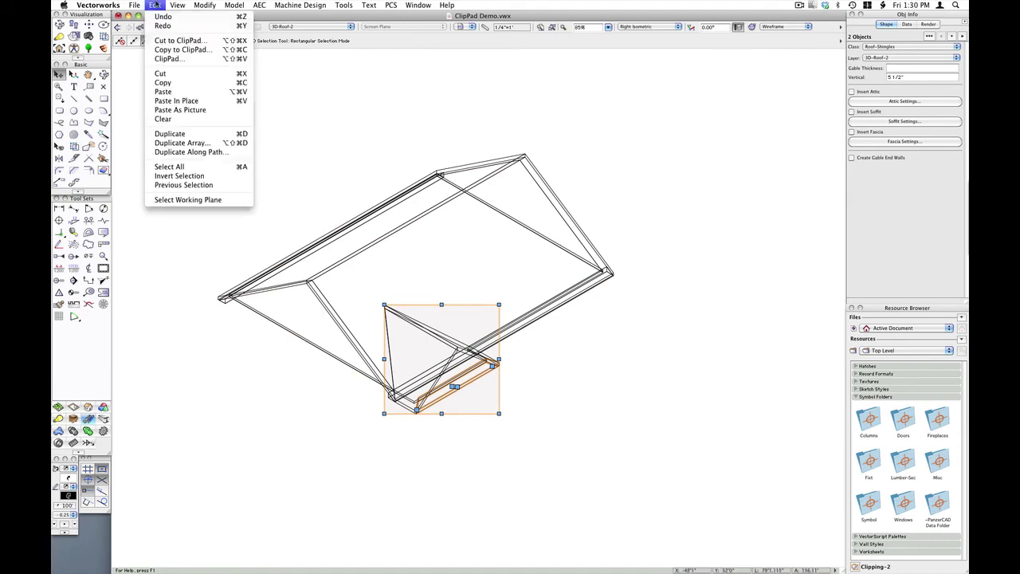
left_click(184, 50)
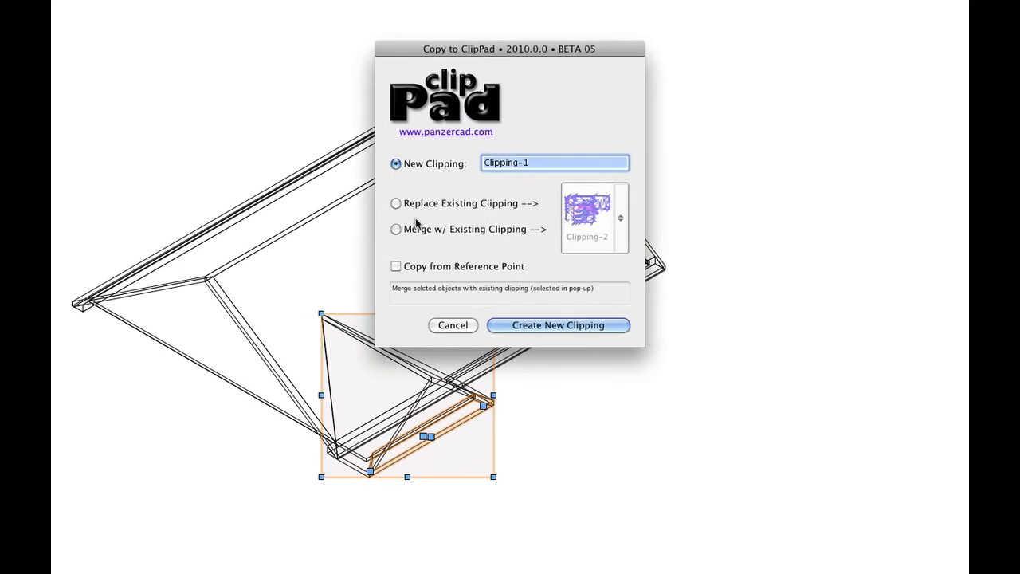
left_click(416, 228)
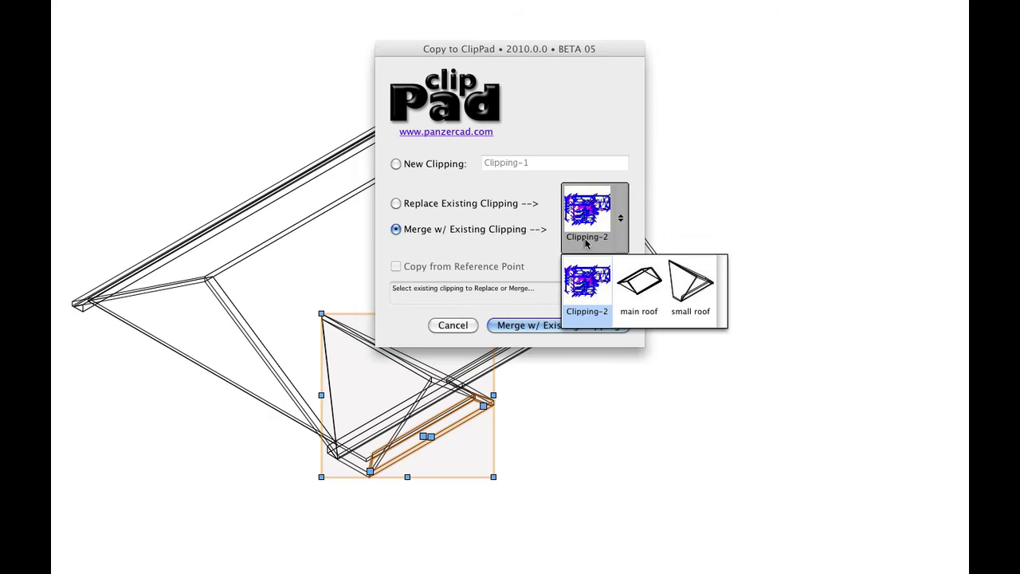
left_click(641, 293)
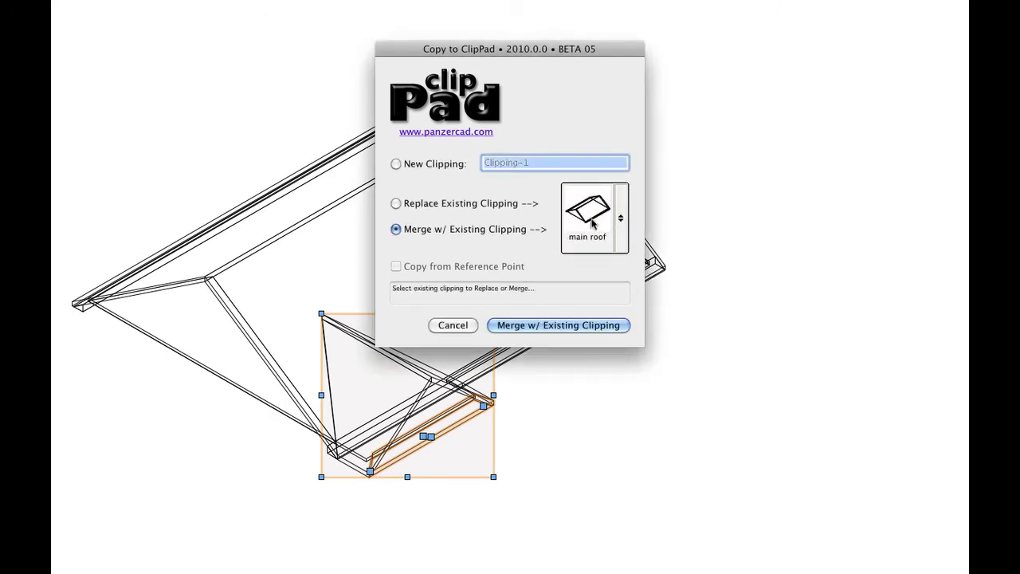
left_click(562, 325)
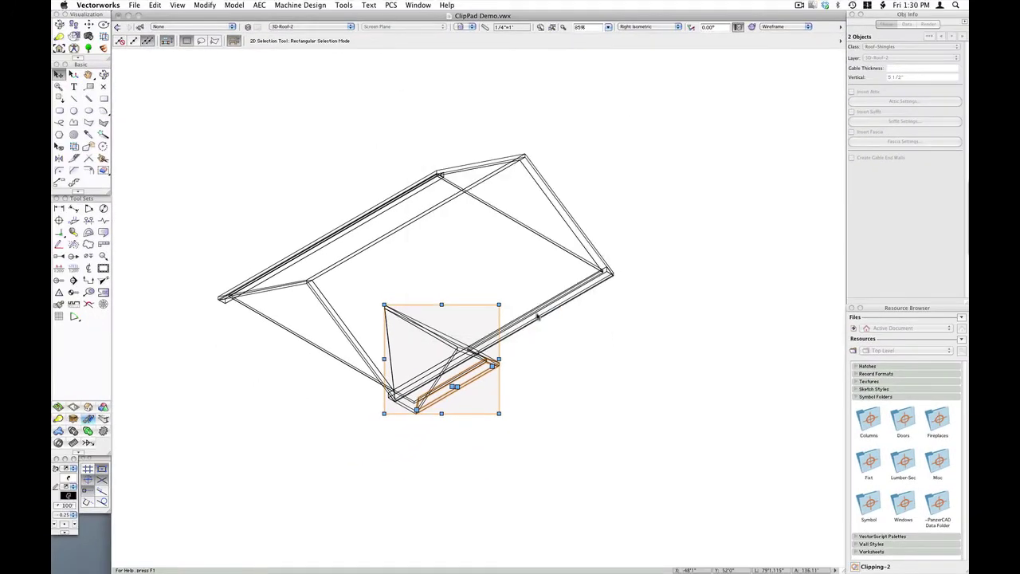
left_click(695, 281)
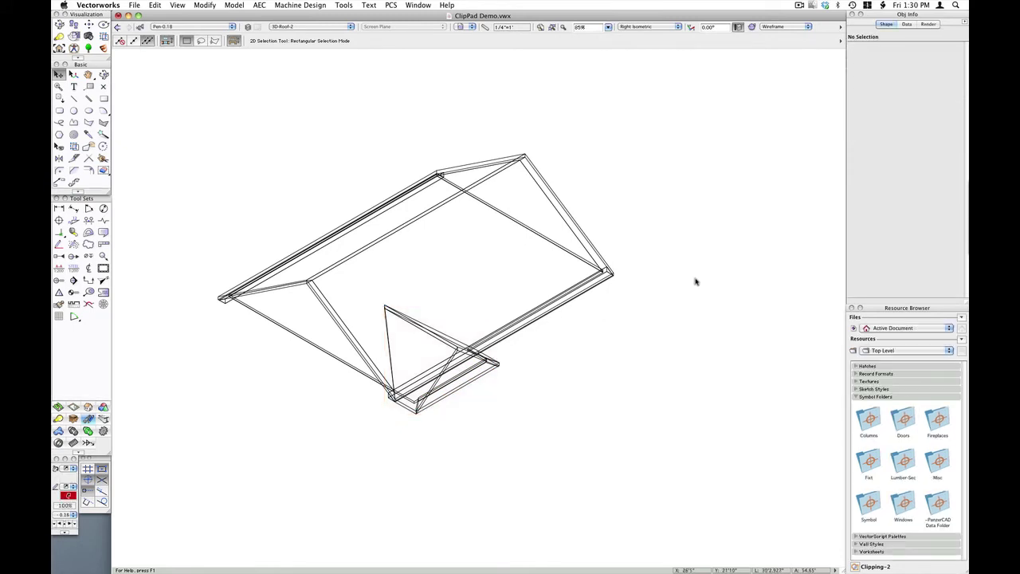
left_click(156, 4)
Step: Copy the selected tub to the system clipboard and bring up the ClipPad manager
left_click(166, 59)
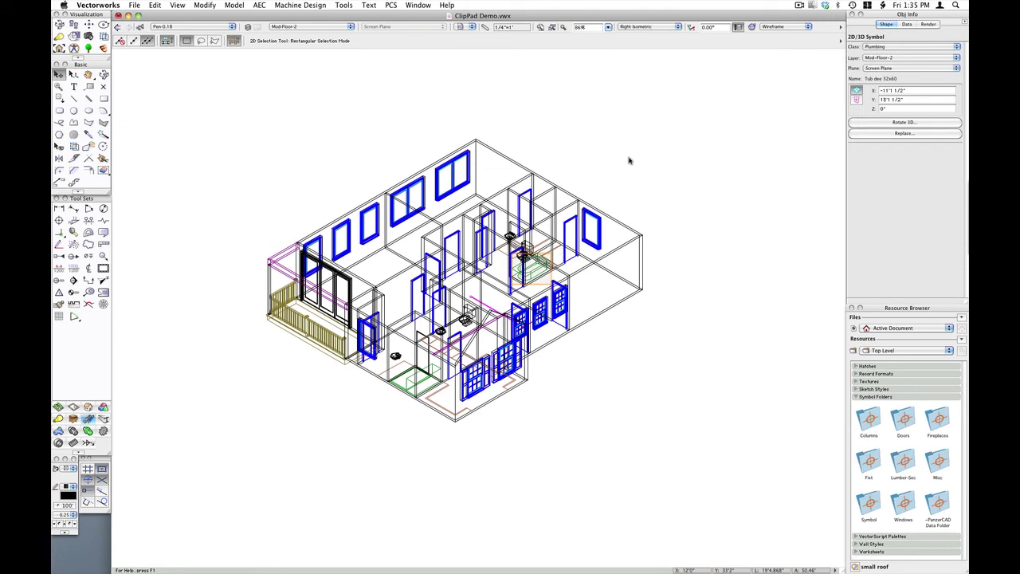
left_click(160, 4)
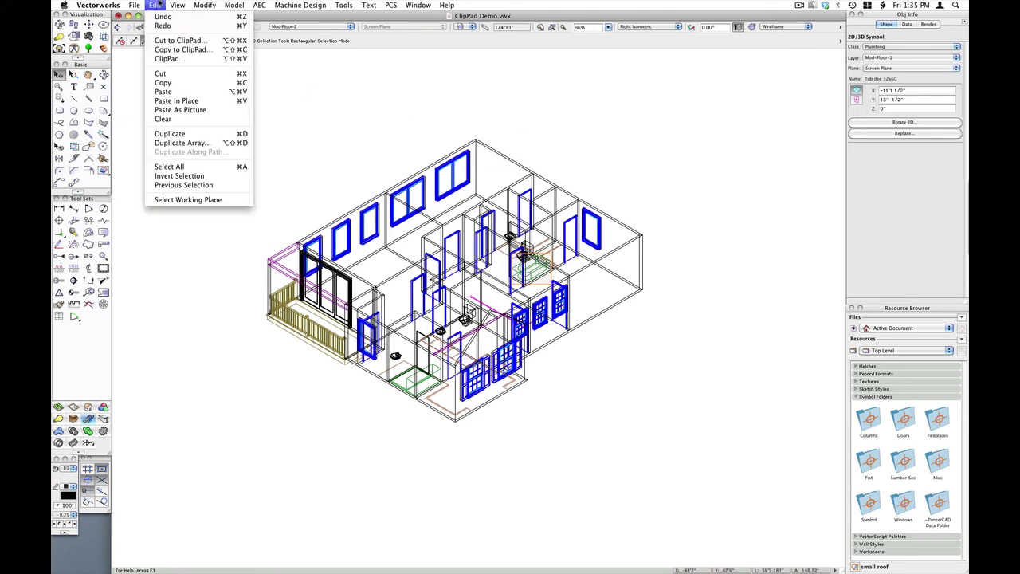
left_click(170, 83)
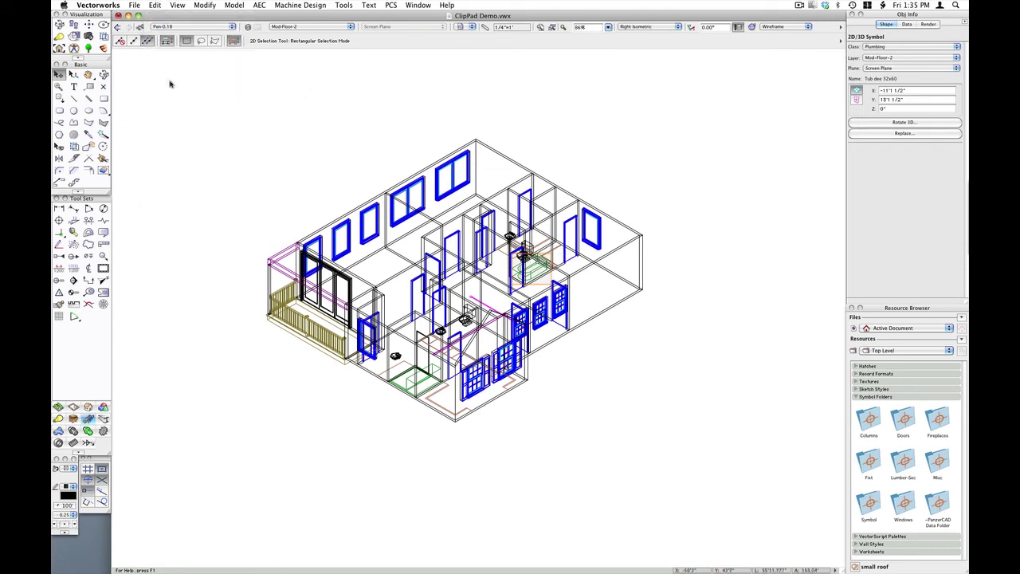
left_click(157, 5)
left_click(168, 59)
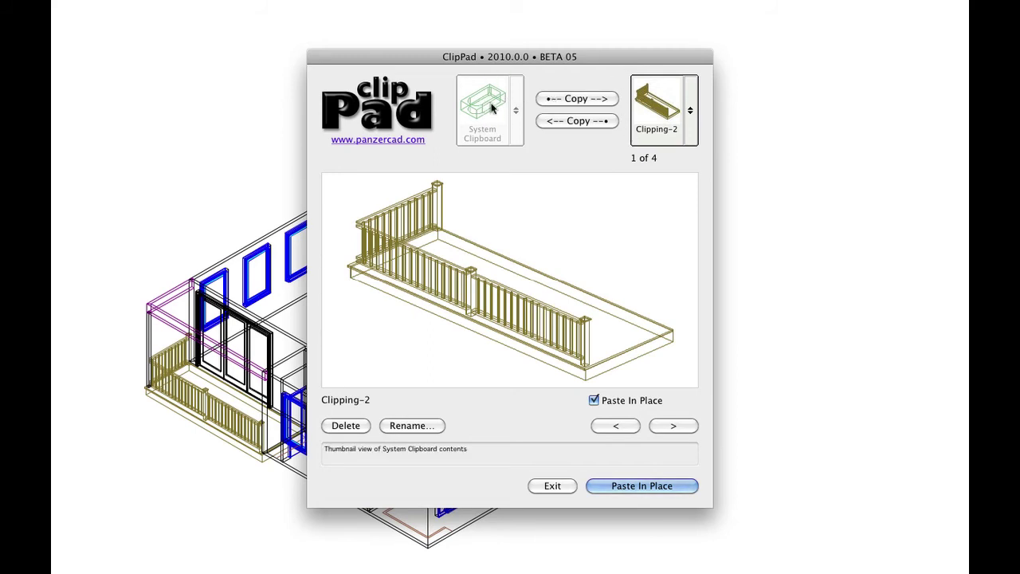
Step: Store the clipboard contents as a new ClipPad clipping named 'tub' and preview it
left_click(572, 98)
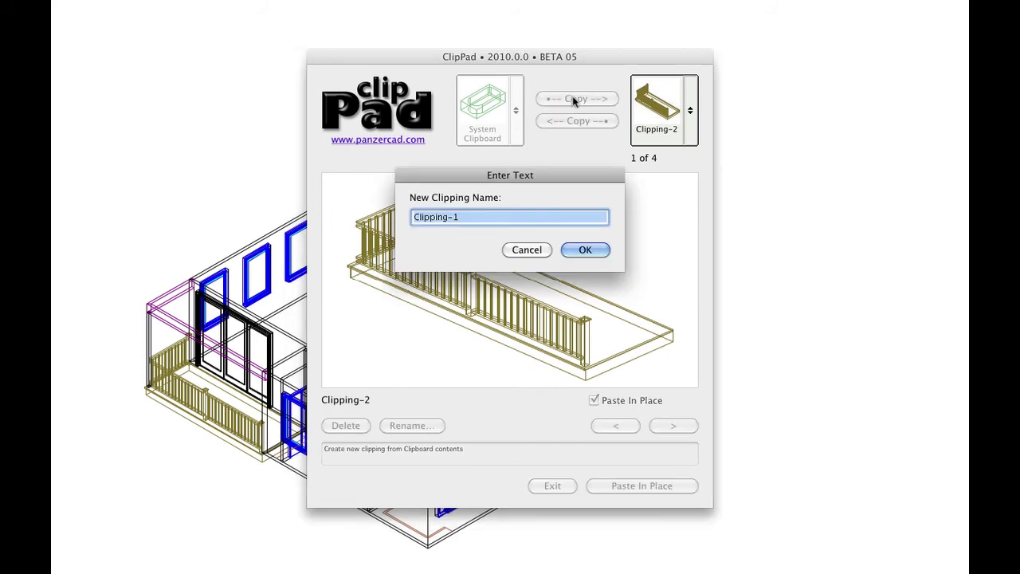
type("tub")
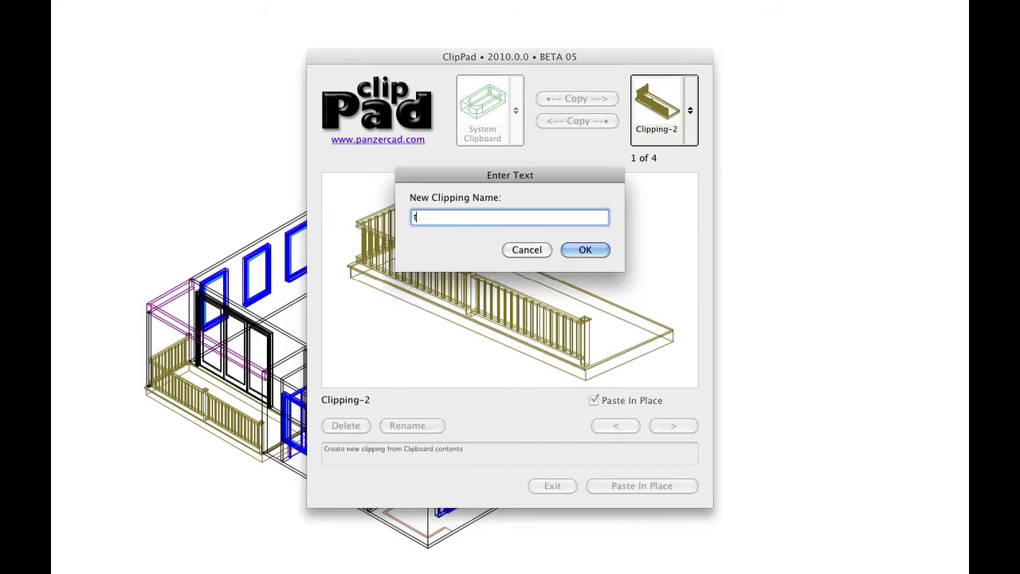
left_click(587, 249)
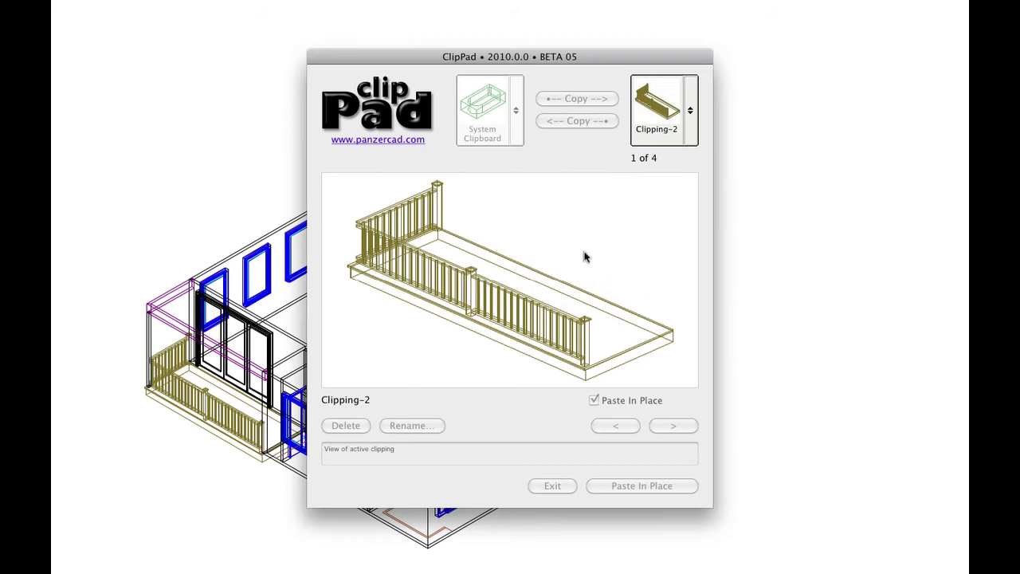
left_click(657, 126)
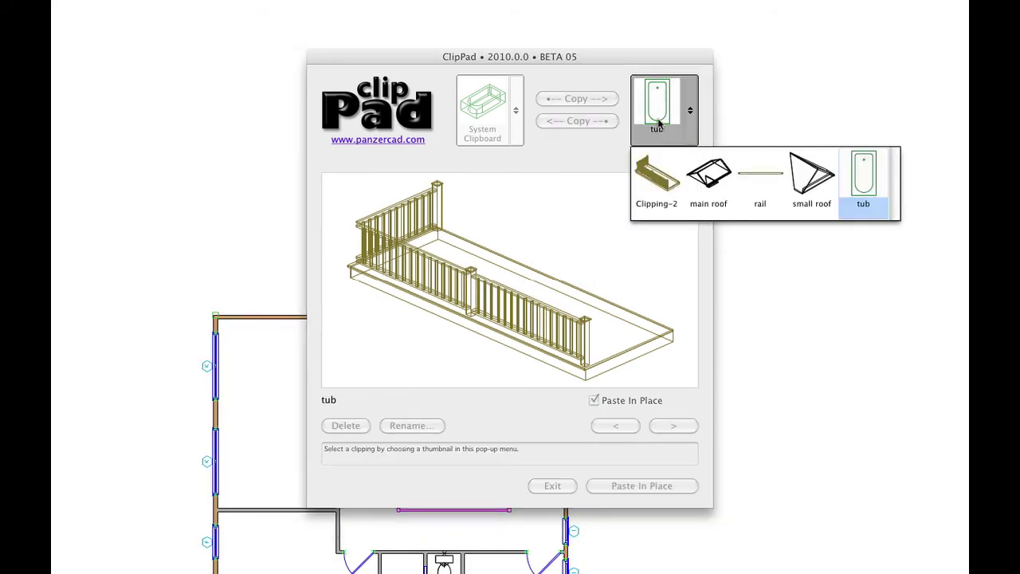
left_click(865, 185)
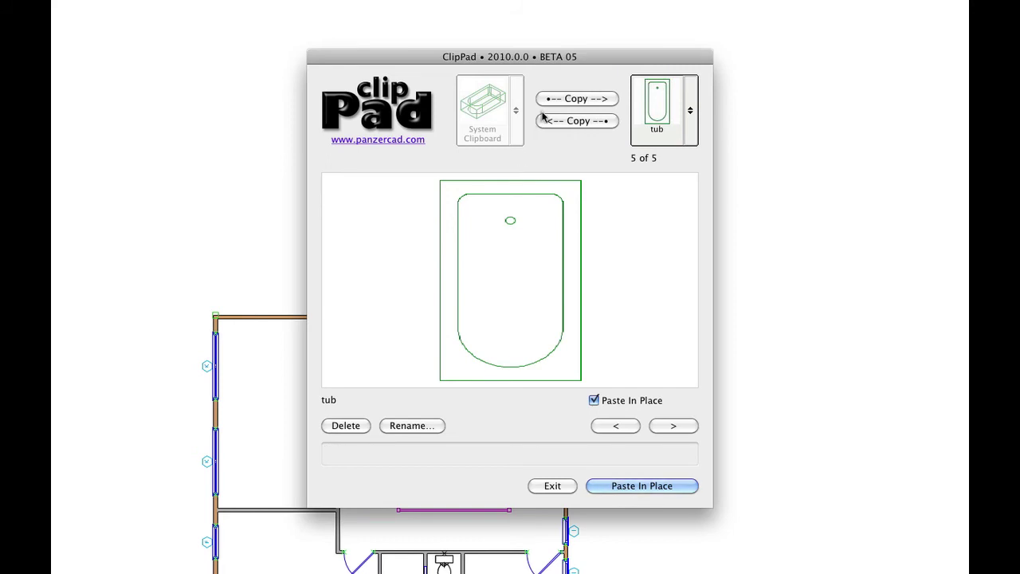
Step: Put the Clipping-2 railing onto the system clipboard and close the ClipPad manager
left_click(662, 118)
left_click(652, 194)
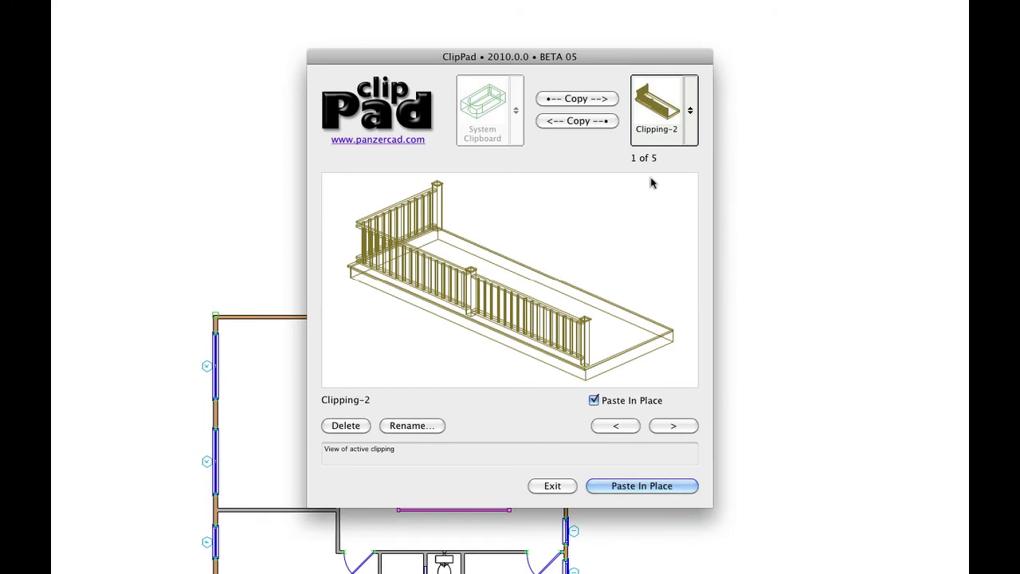
left_click(563, 121)
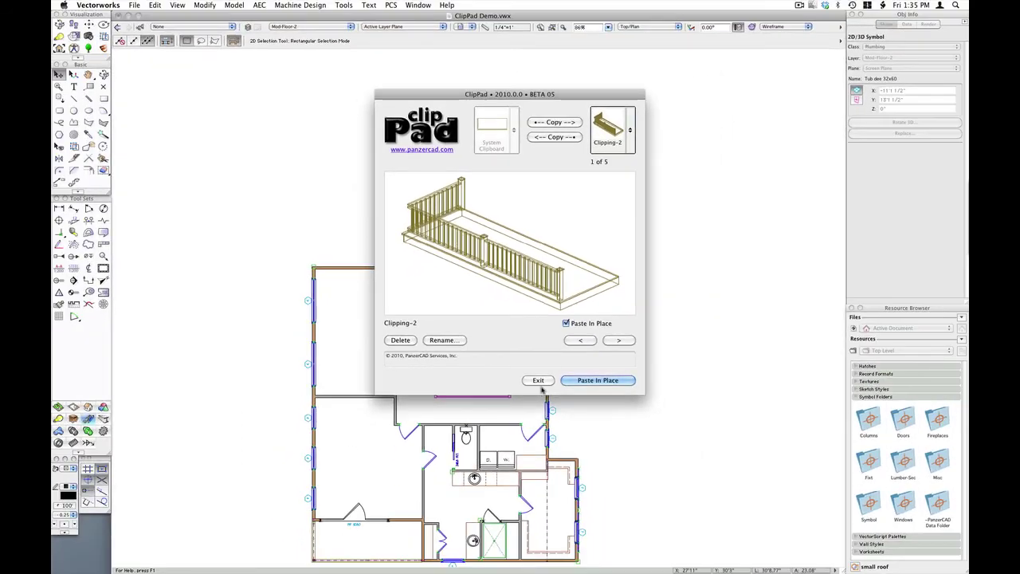
left_click(538, 380)
key("3")
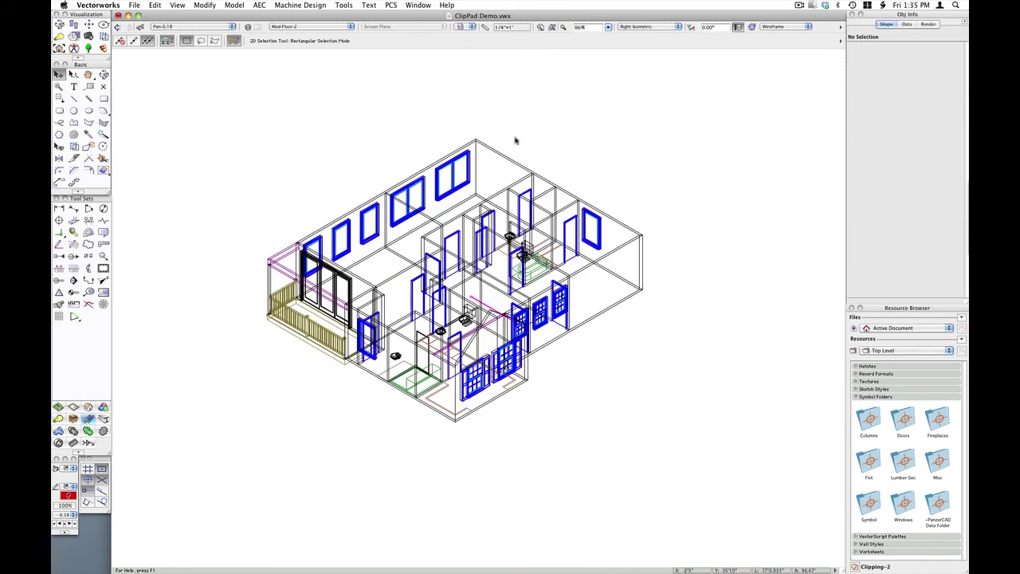
left_click(153, 5)
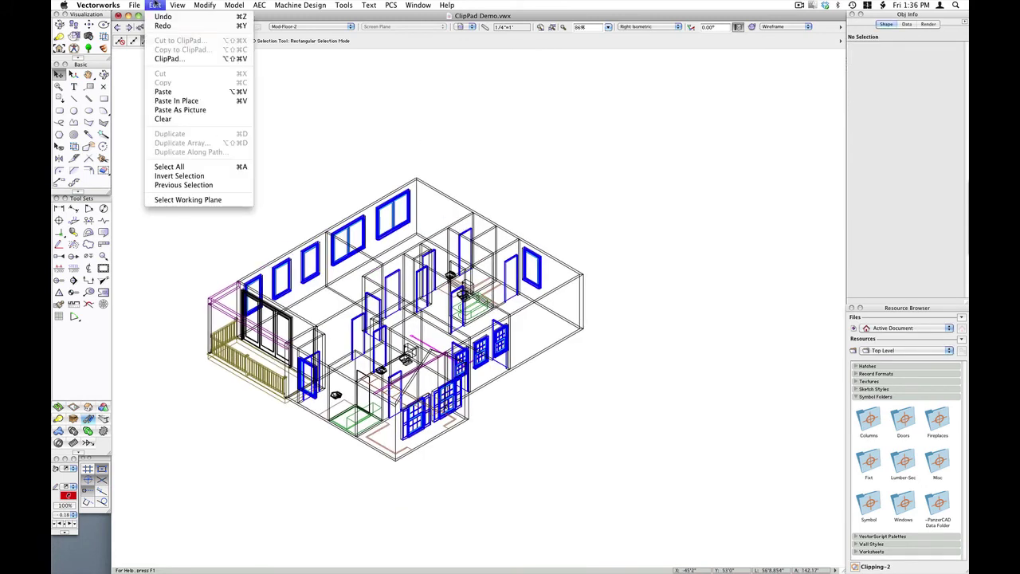
left_click(179, 102)
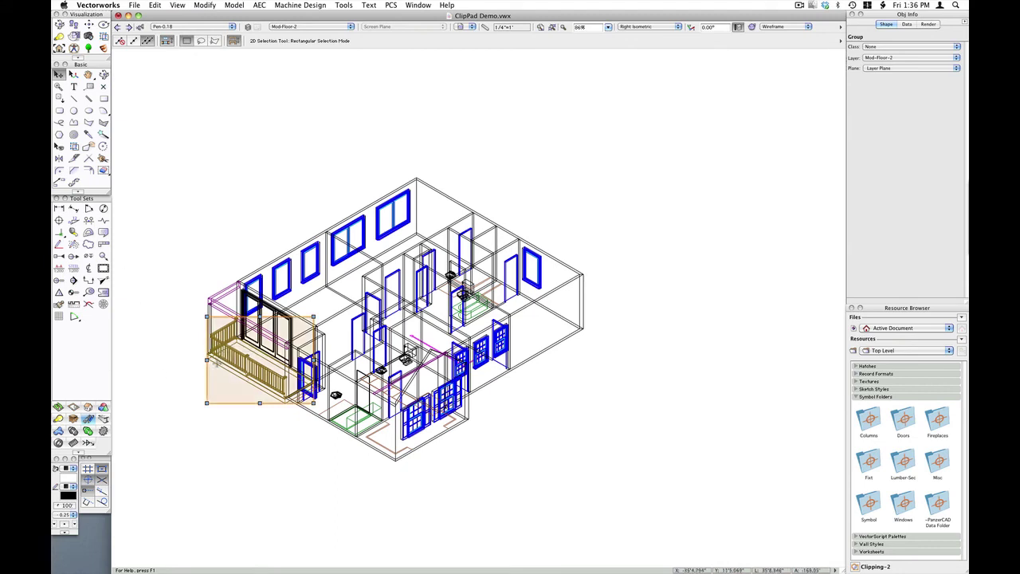
left_click_drag(221, 356, 191, 447)
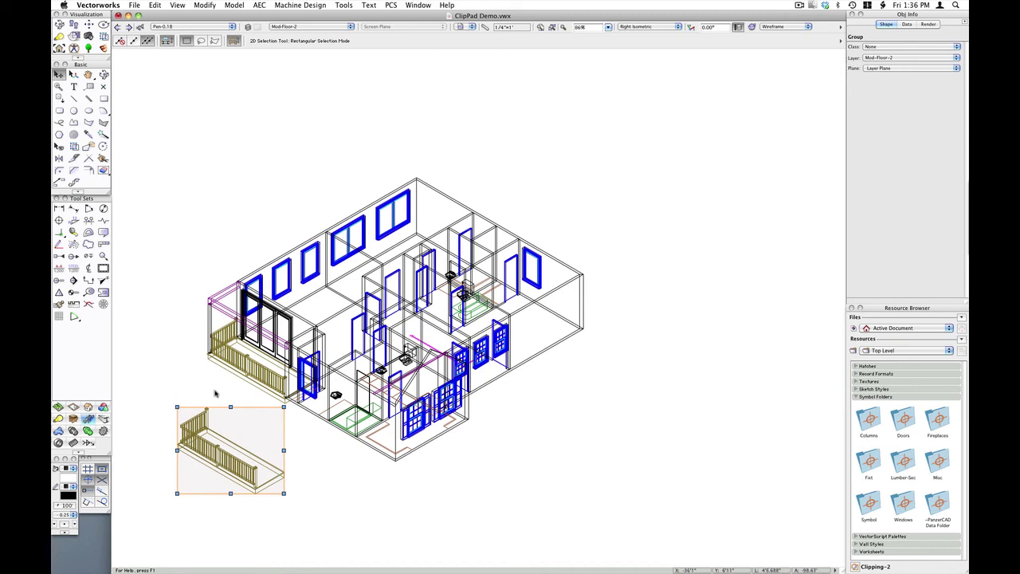
key("Delete")
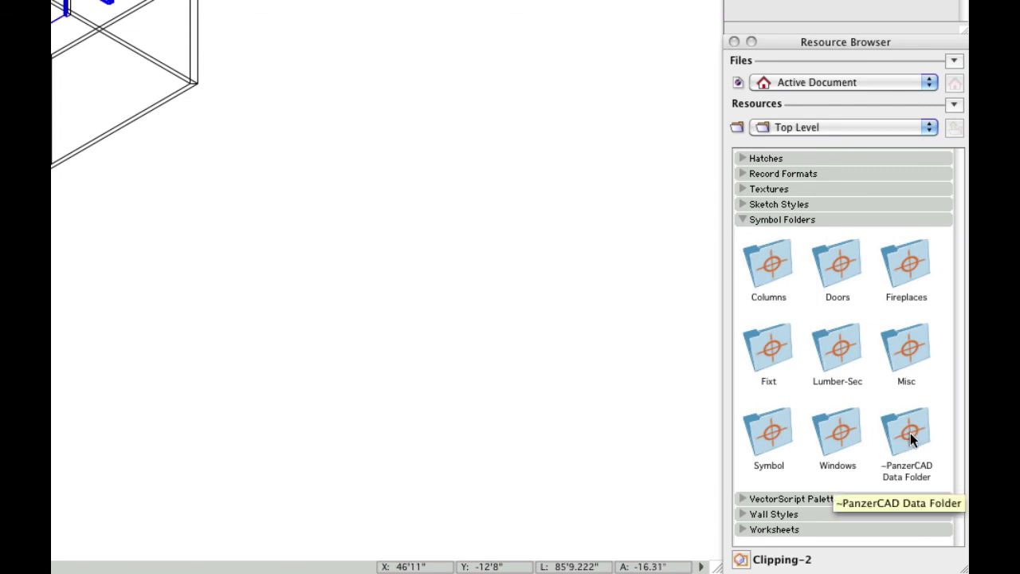
Step: Open the ~PanzerCAD Data Folder, then its ~PanzerCAD ClipPad Clippings subfolder
left_click(905, 434)
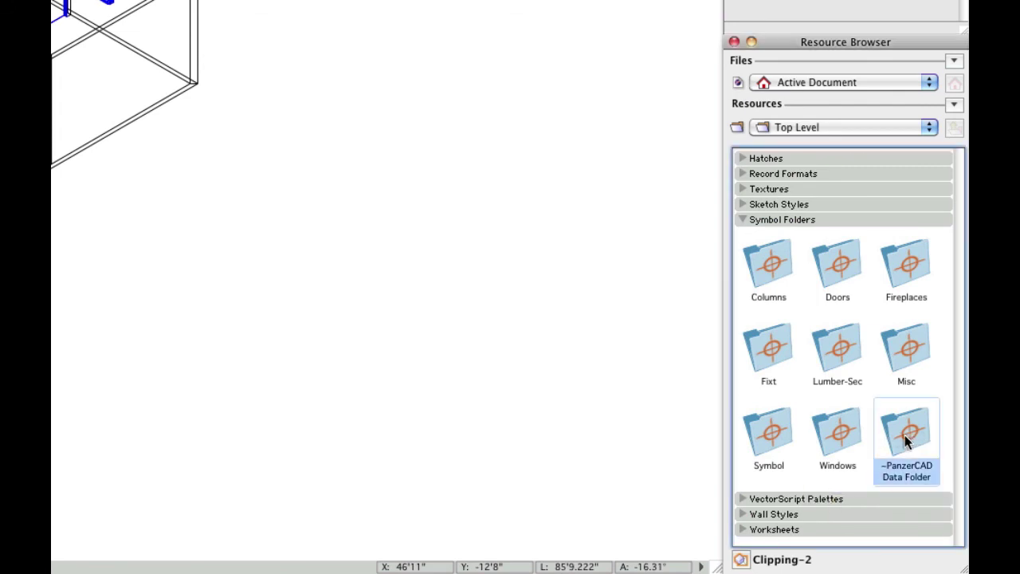
double_click(905, 435)
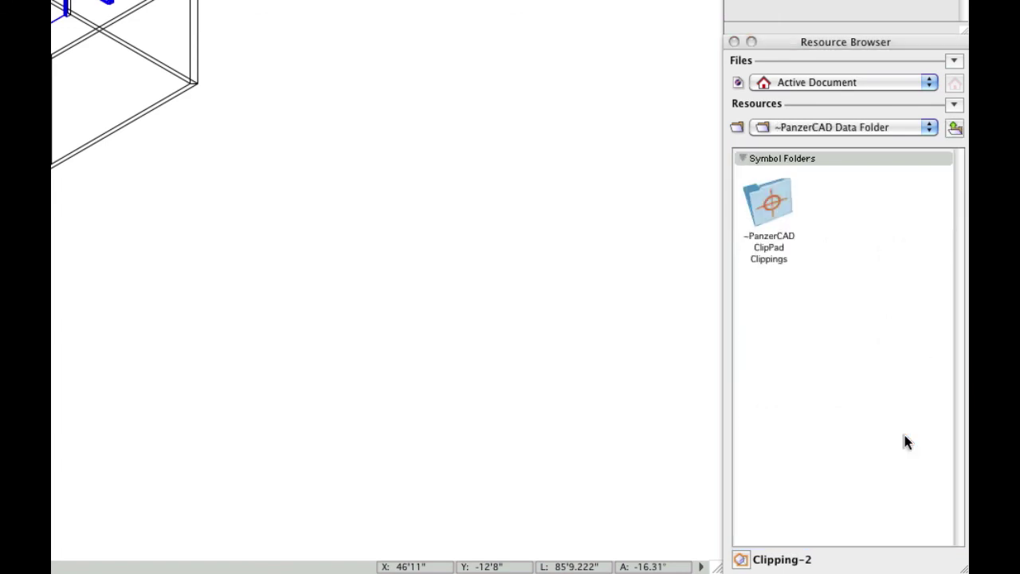
double_click(769, 201)
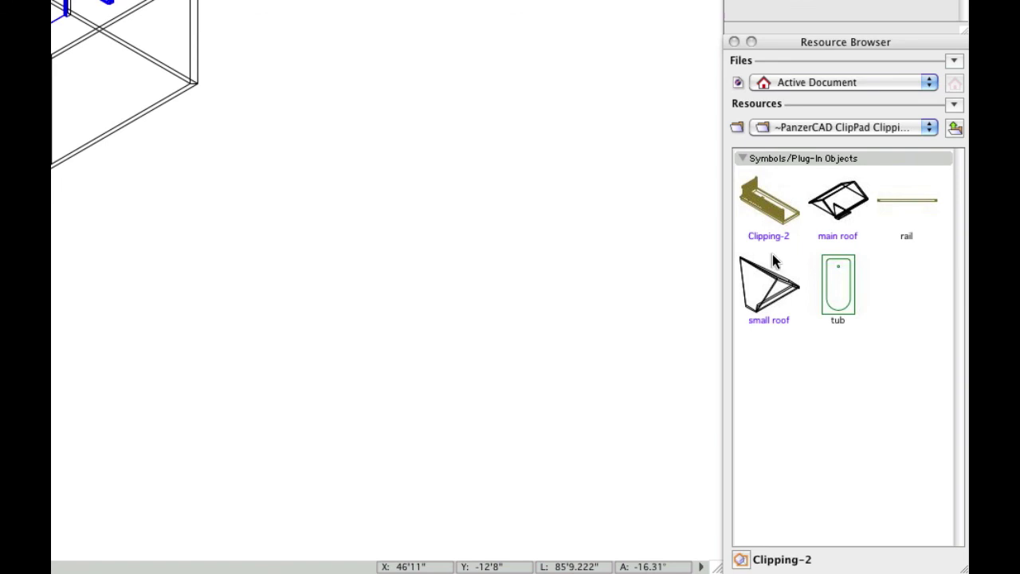
Step: Check the small roof, tub, main roof, rail and Clipping-2 symbols, keeping the ClipPad Clippings folder shown
left_click(763, 301)
left_click(825, 283)
left_click(837, 202)
left_click(890, 197)
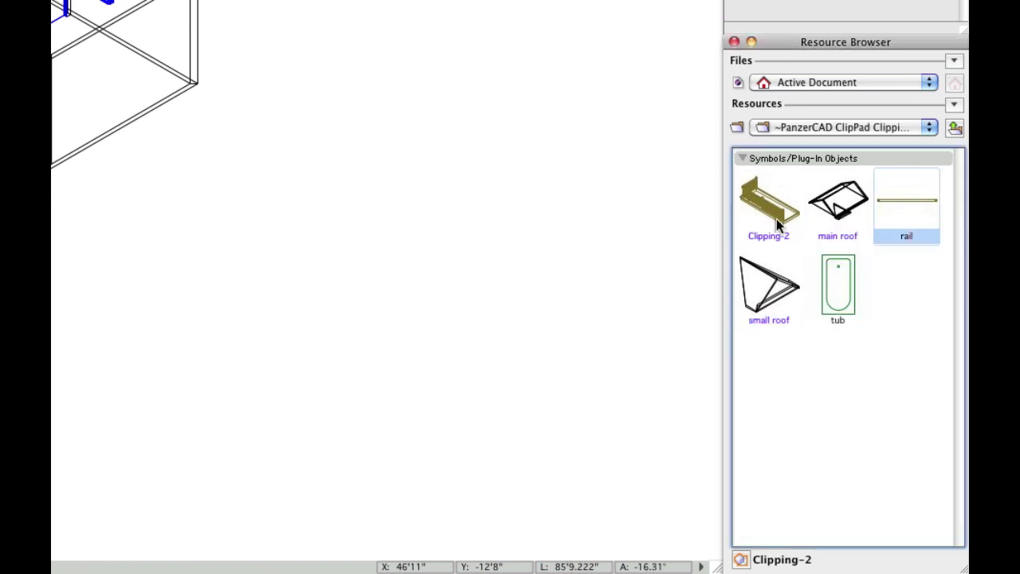
left_click(774, 215)
left_click(874, 394)
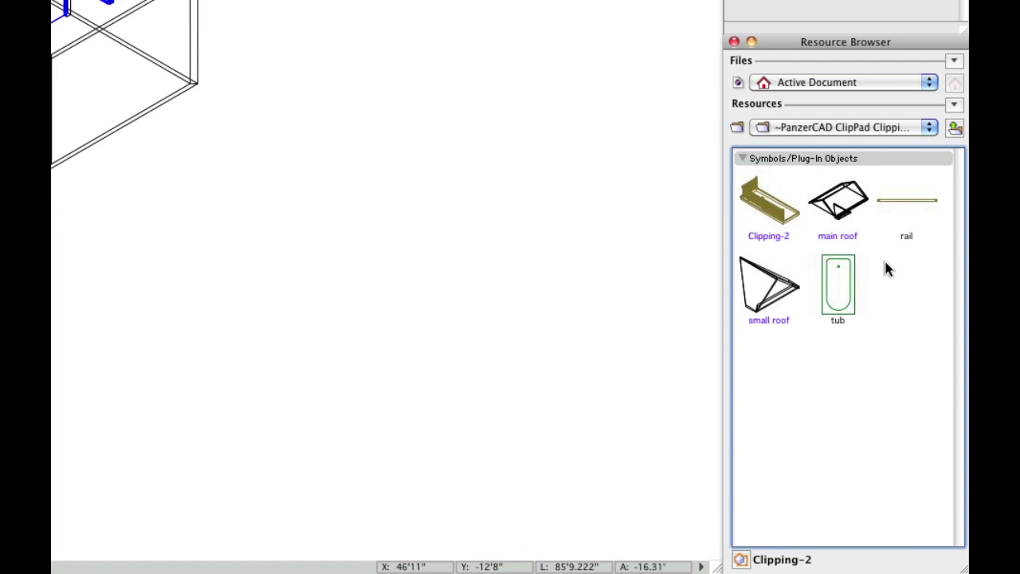
left_click(842, 129)
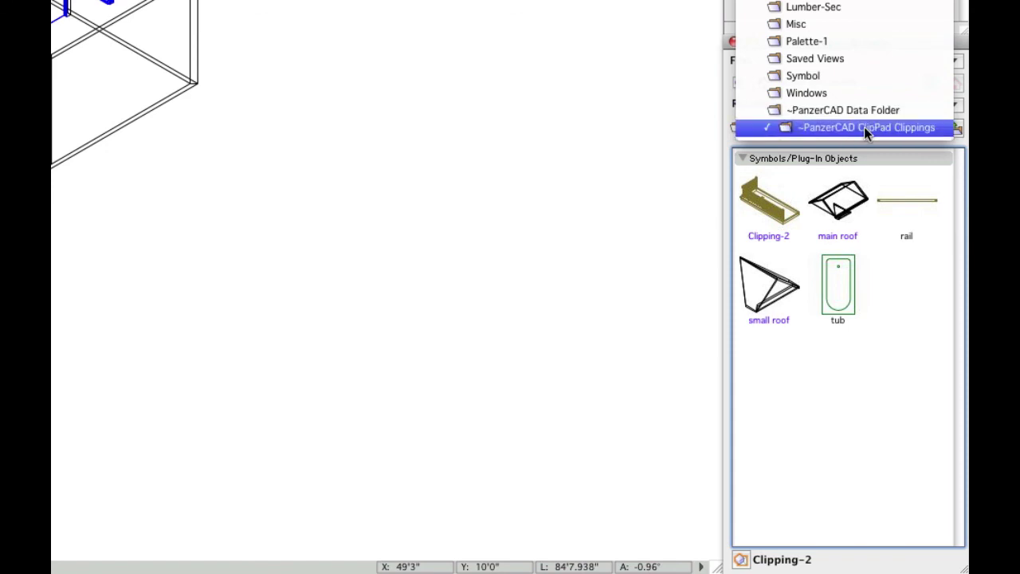
left_click(864, 127)
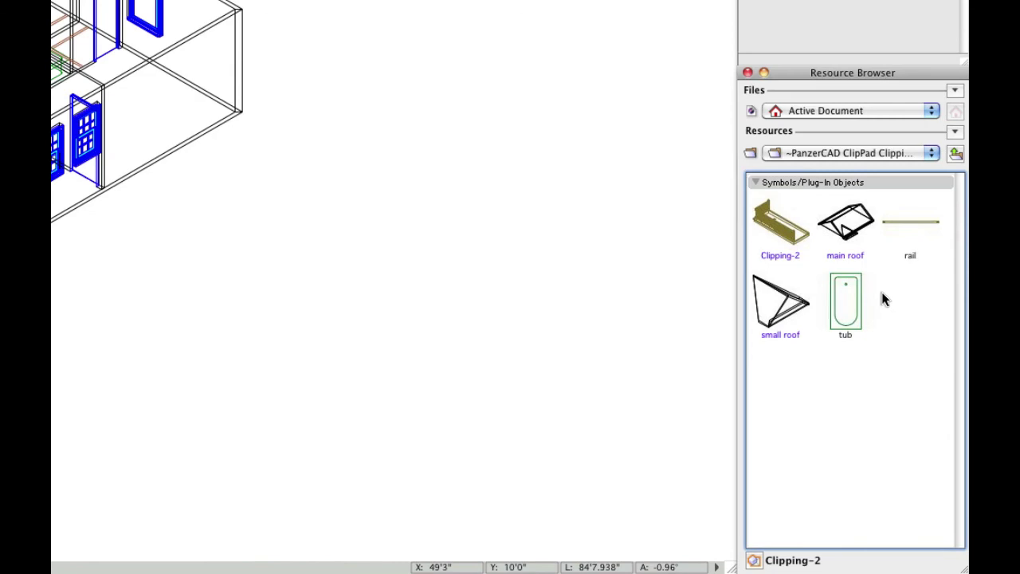